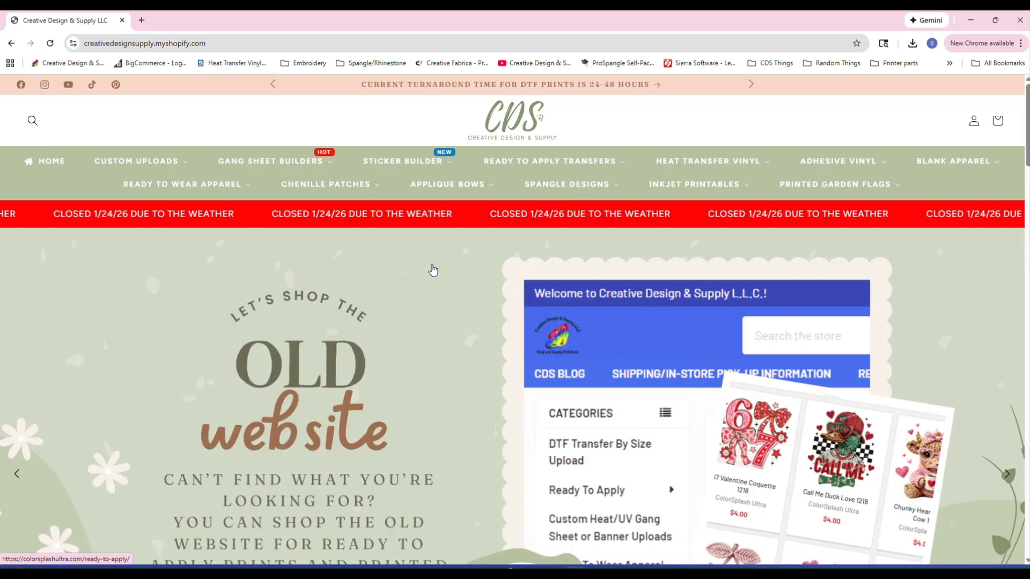
# - Open the DTF Gang Sheet Builder product from the gang sheet builders collection and start a brand new gang sheet
pyautogui.moveTo(266, 167)
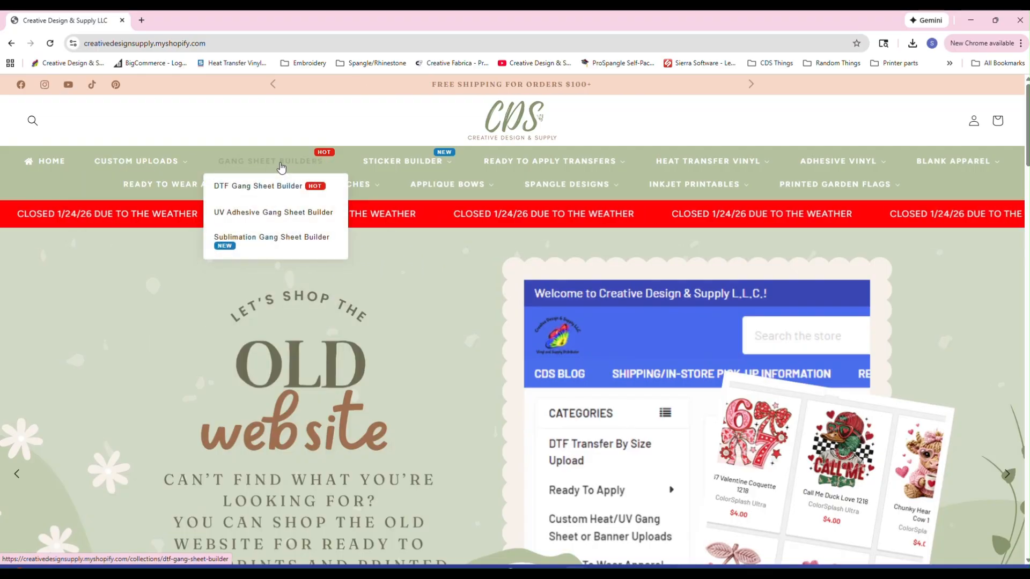
pyautogui.moveTo(144, 166)
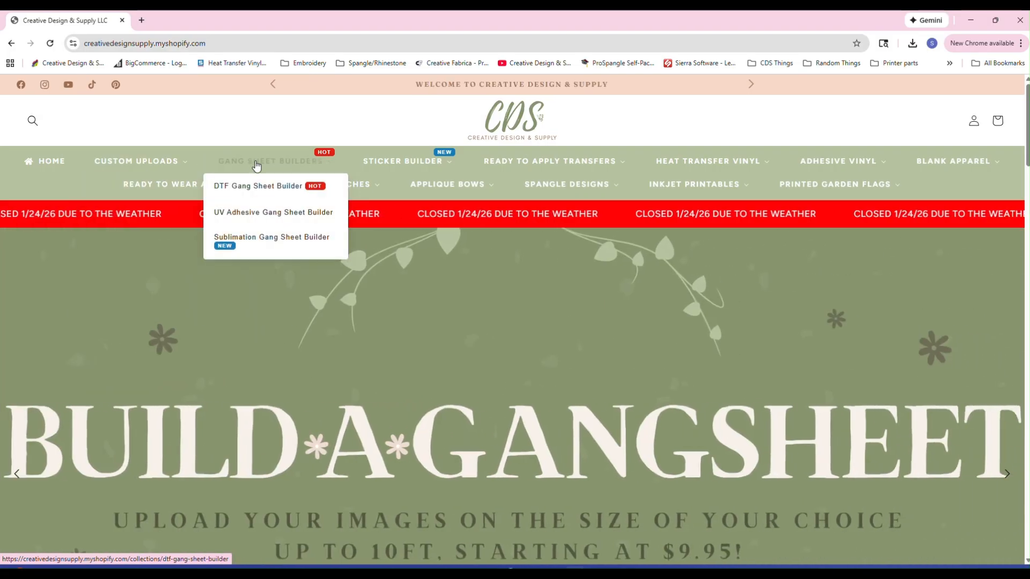
pyautogui.click(256, 167)
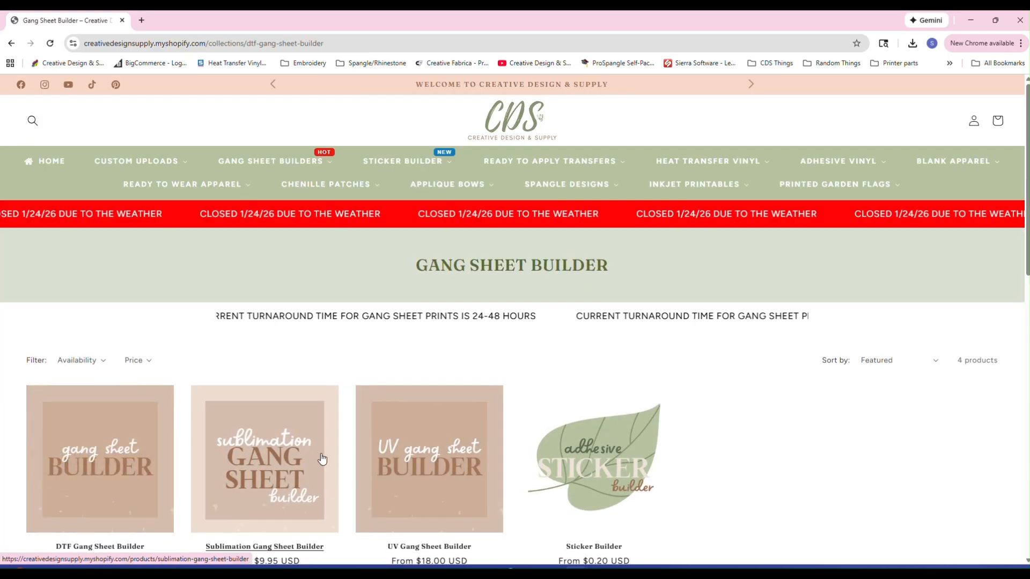
pyautogui.click(89, 482)
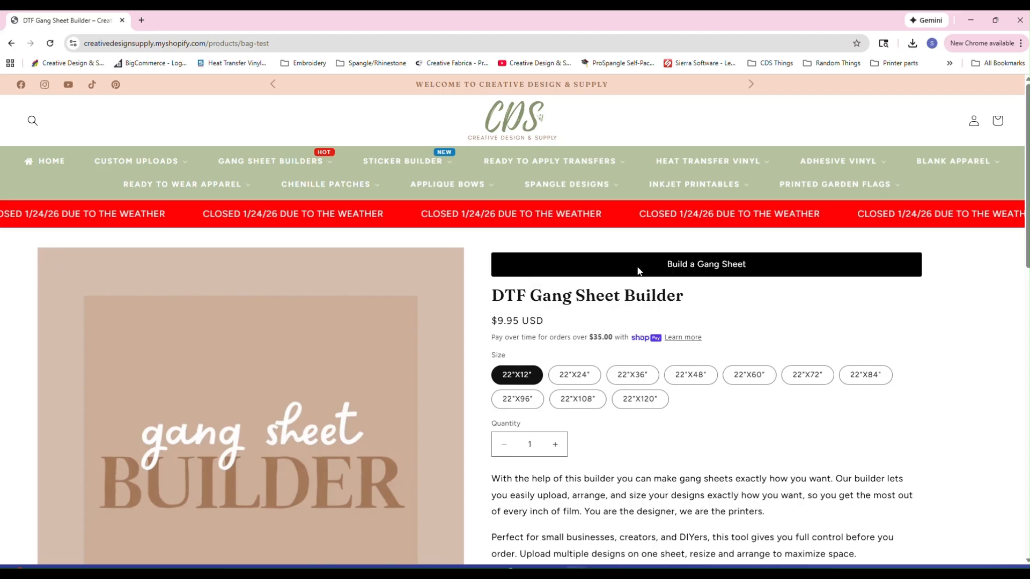
pyautogui.click(637, 269)
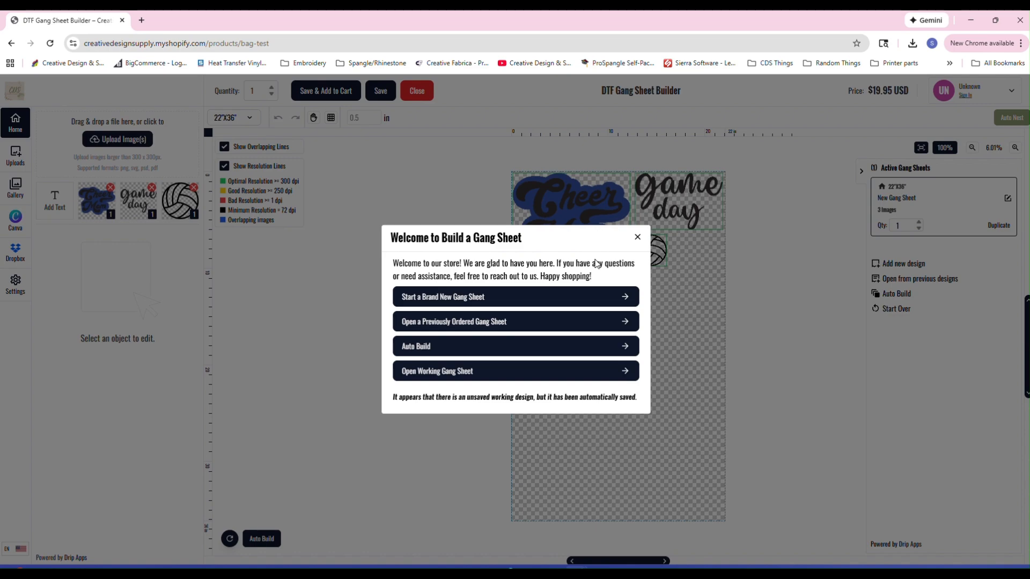
pyautogui.click(450, 296)
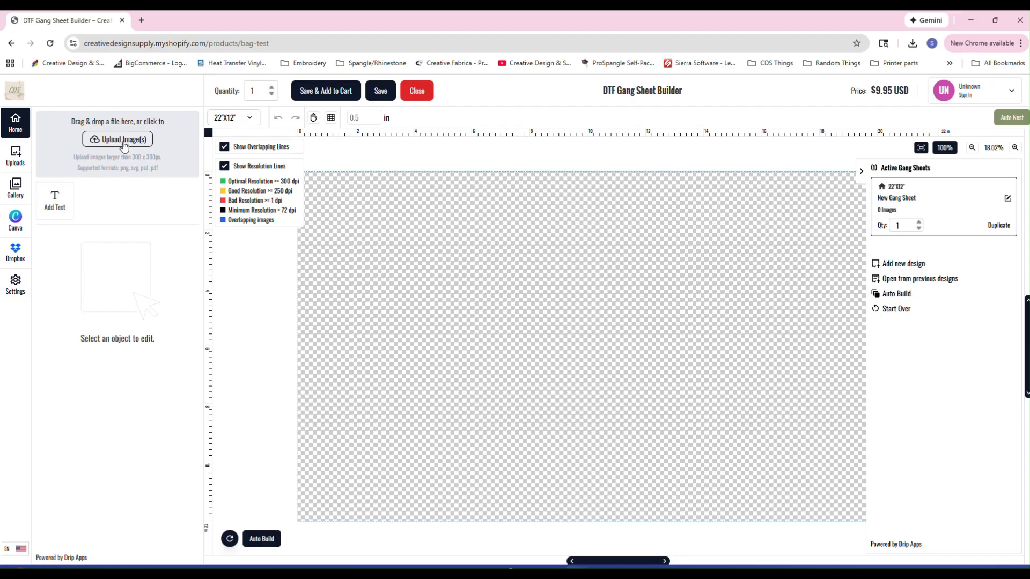
# - Upload the basket ball, cheer2, football, Game Day and volleyball PNG files from the sports folder
pyautogui.click(124, 141)
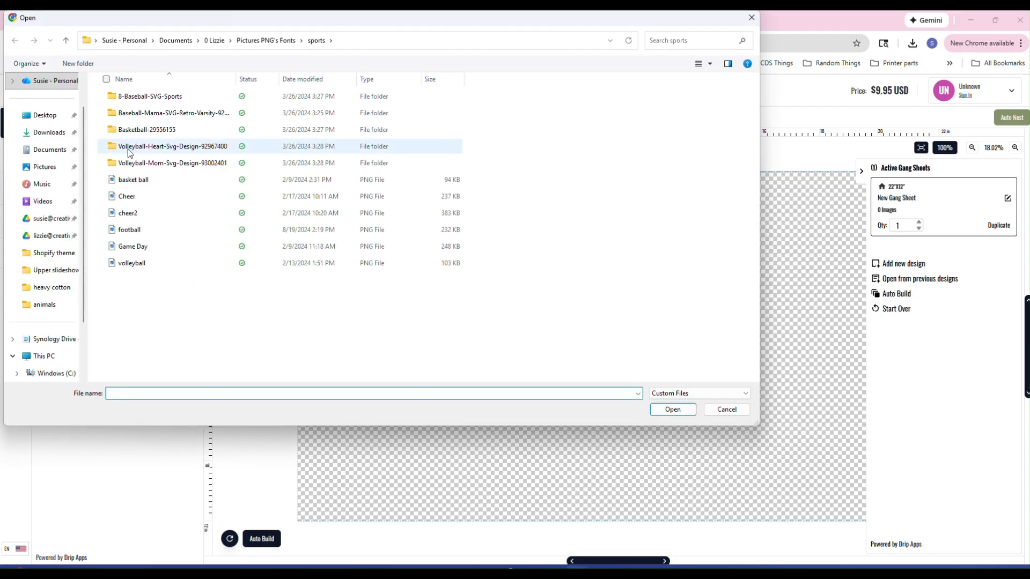
pyautogui.click(103, 180)
pyautogui.click(103, 214)
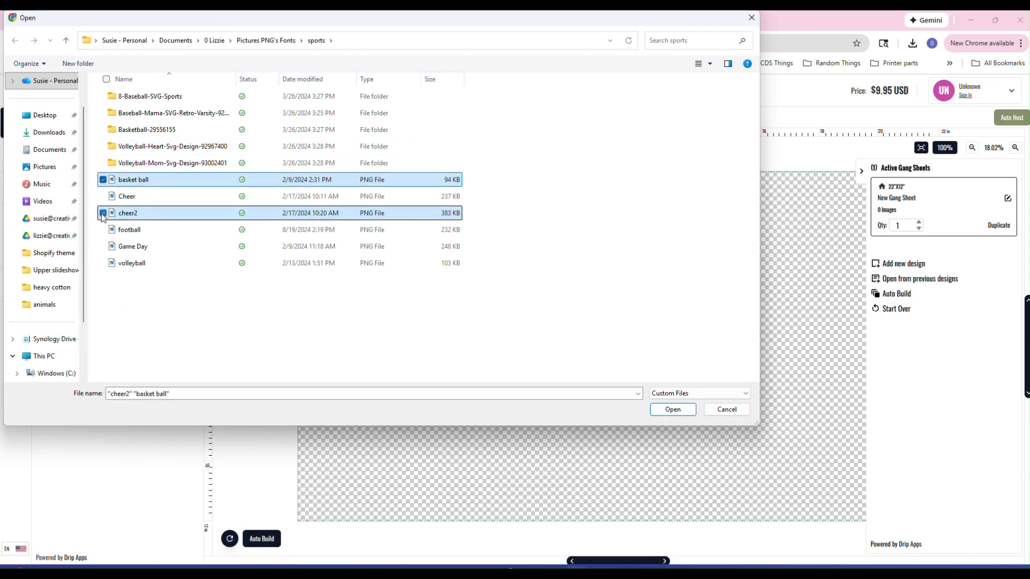
pyautogui.click(103, 230)
pyautogui.click(103, 246)
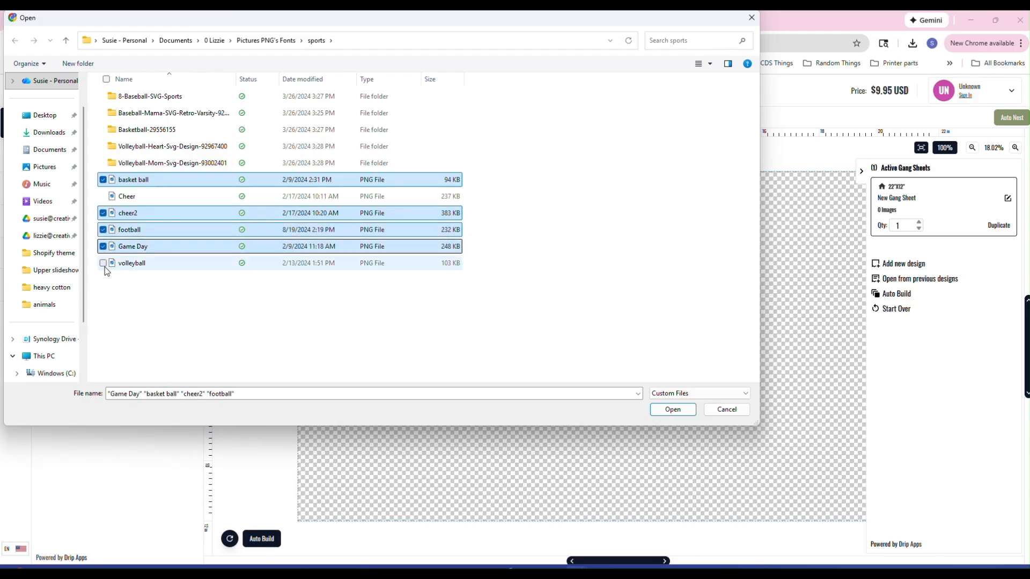
pyautogui.click(103, 263)
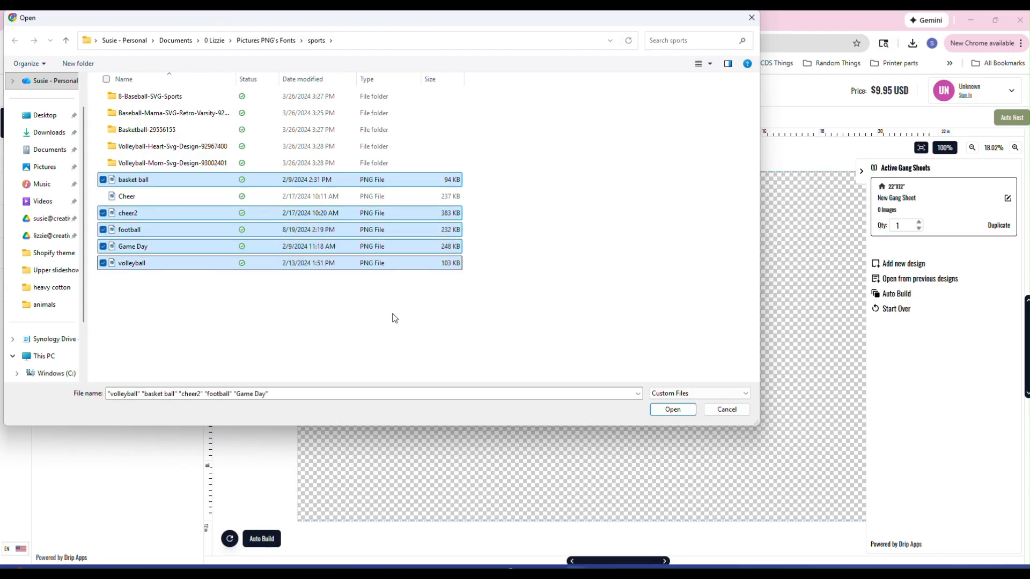
pyautogui.click(674, 412)
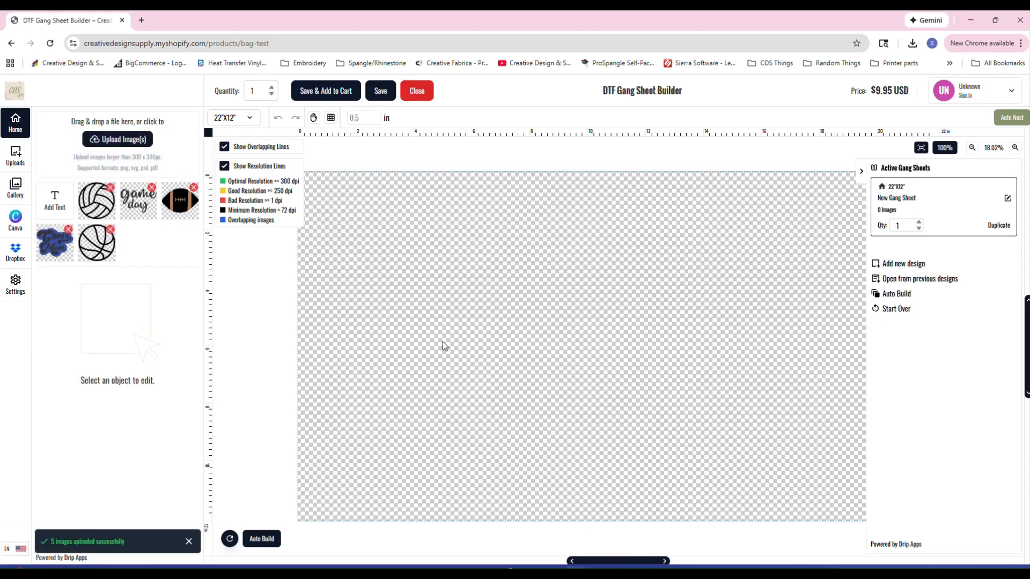
# - Collapse the list of active gang sheets and set the sheet size to 22"X36"
pyautogui.click(861, 173)
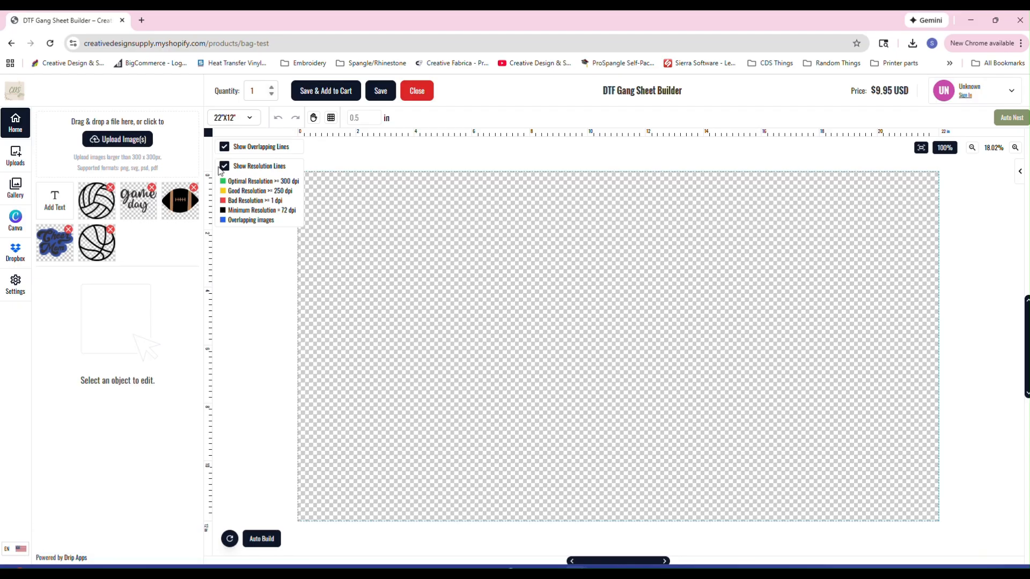
pyautogui.click(241, 122)
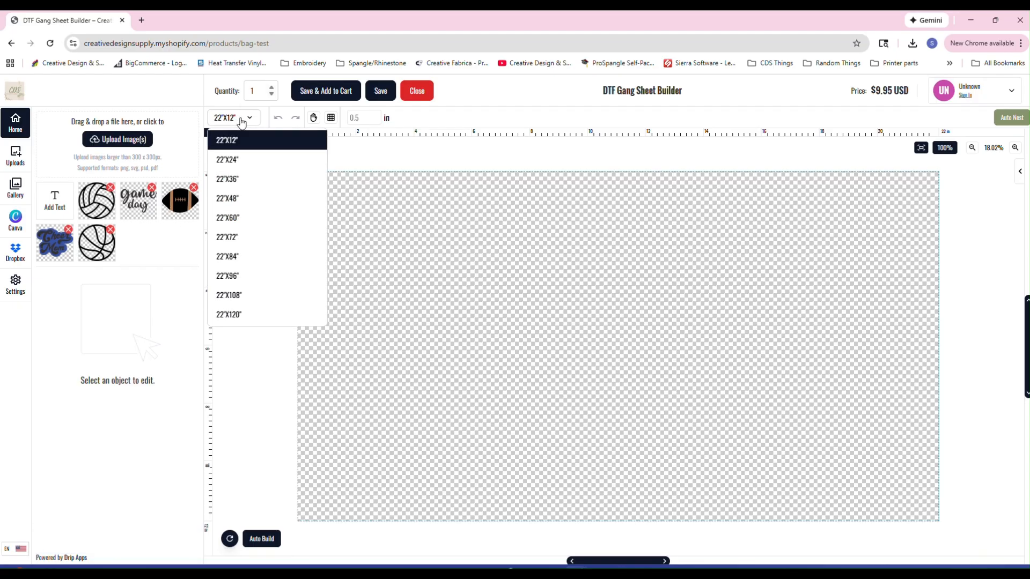
pyautogui.click(238, 181)
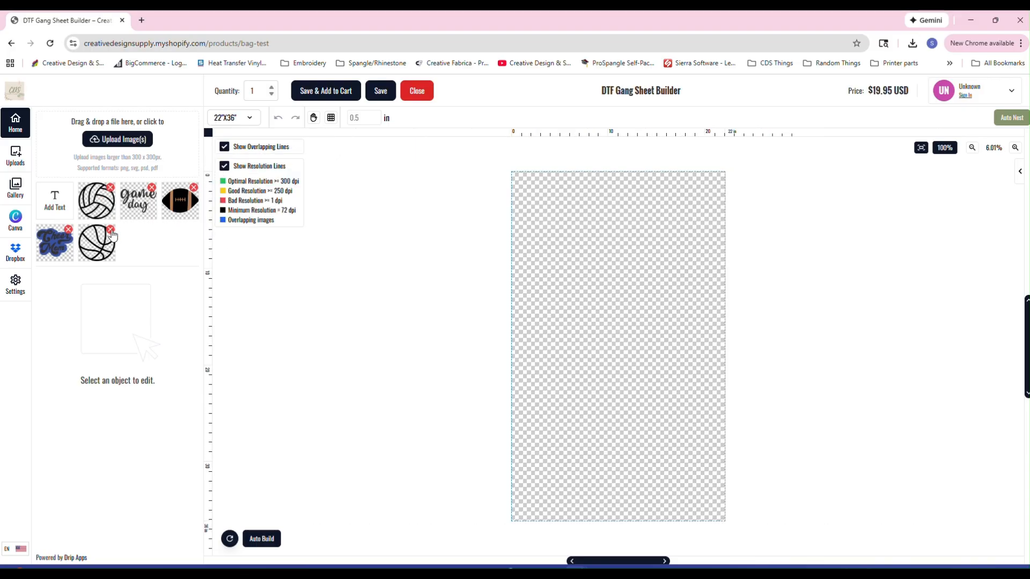
# - Discard the basketball upload and place the volleyball, Game Day, football and Cheer Mom images on the sheet
pyautogui.click(95, 209)
pyautogui.click(137, 212)
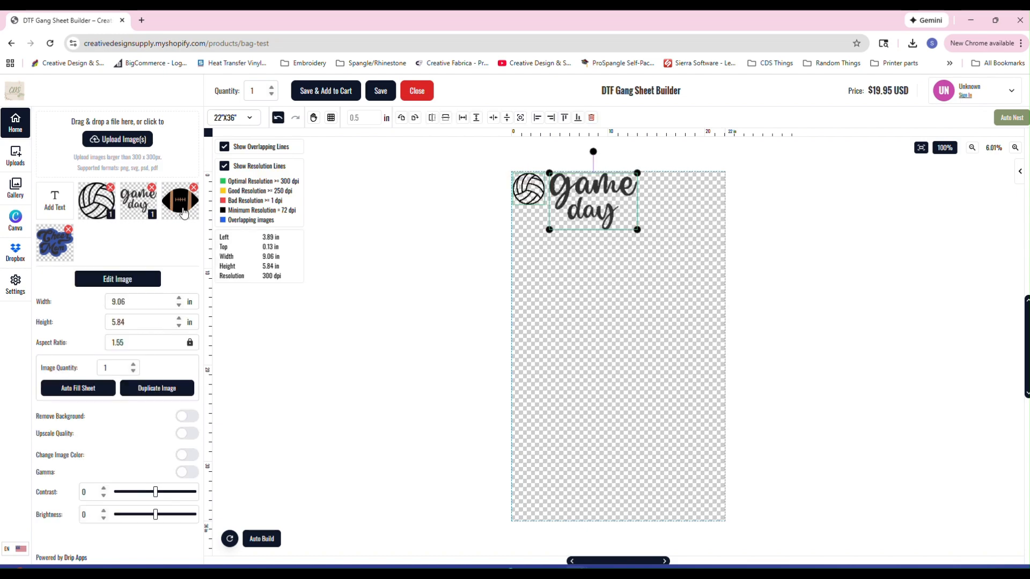
pyautogui.click(183, 212)
pyautogui.click(52, 252)
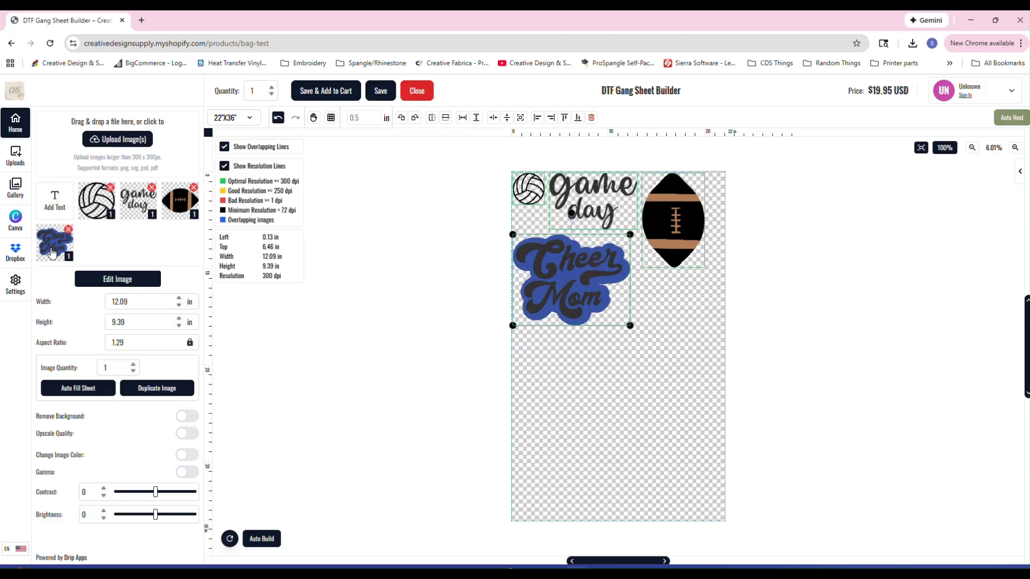
# - Move the Game Day and football images over neighbouring designs, and rearrange the whole sheet with Auto Nest
pyautogui.moveTo(612, 210); pyautogui.dragTo(611, 242)
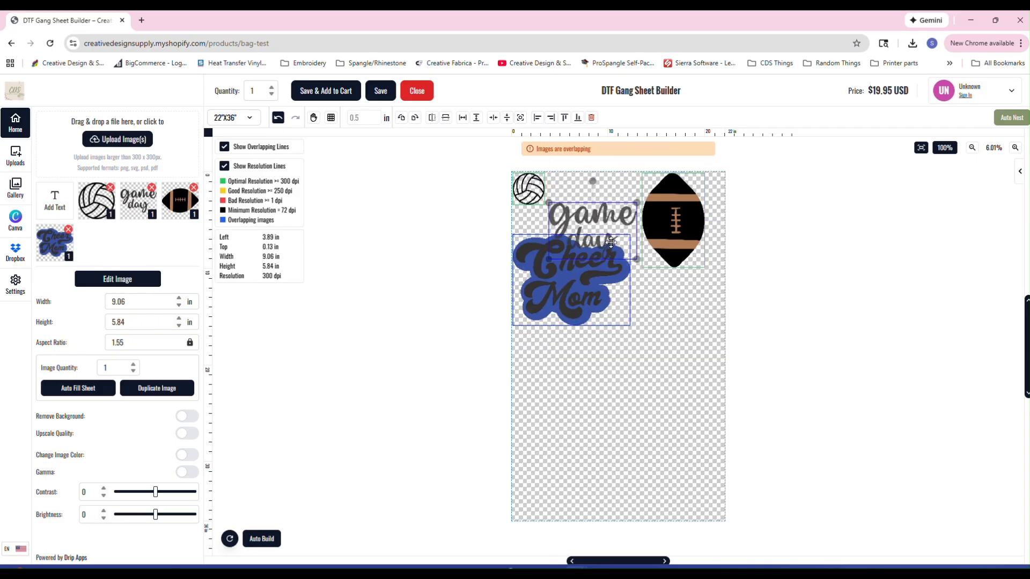
pyautogui.moveTo(682, 226); pyautogui.dragTo(651, 225)
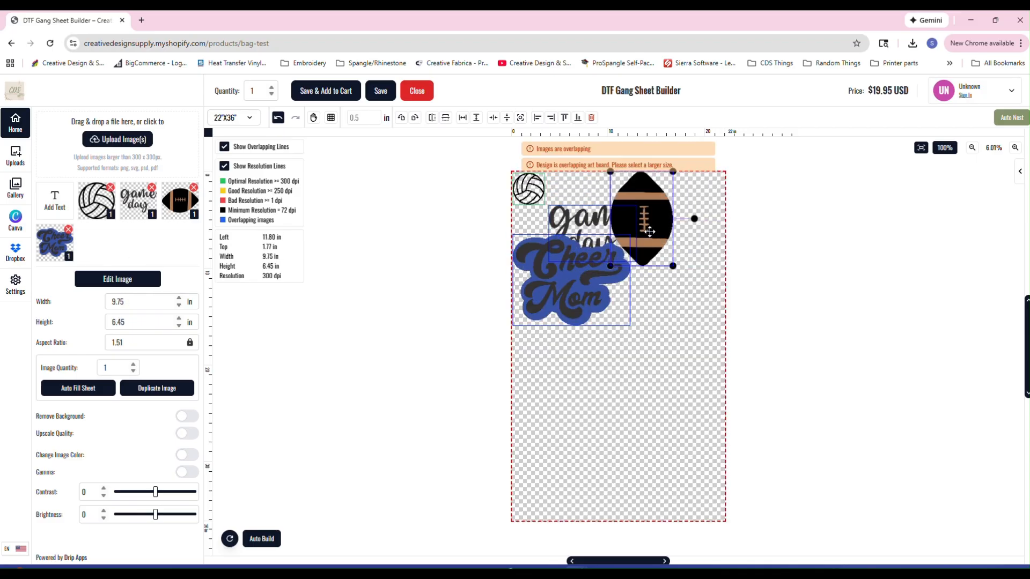
pyautogui.click(1009, 117)
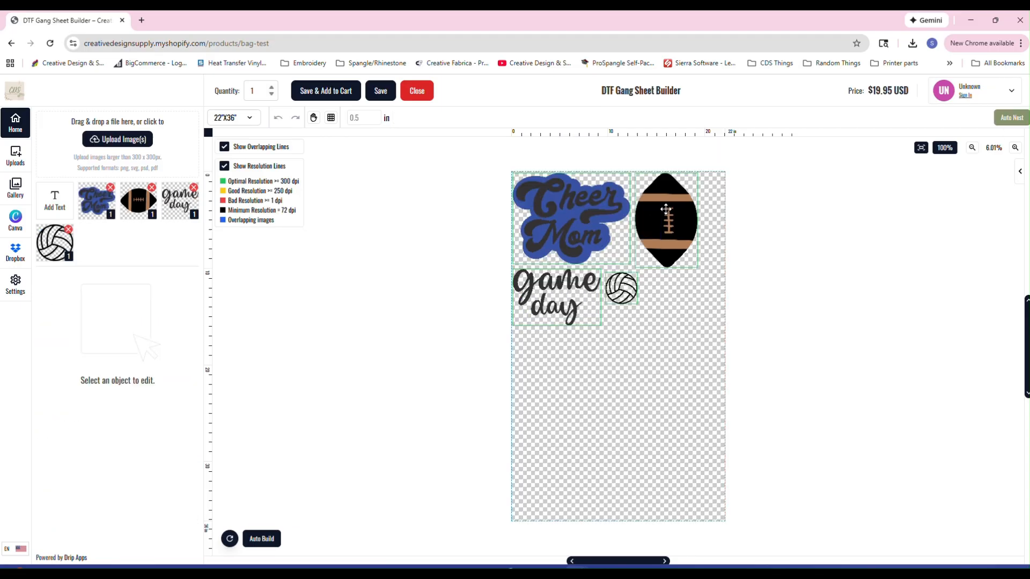
# - Move the volleyball below the Game Day design and enlarge it to about 10.3 in wide
pyautogui.click(622, 293)
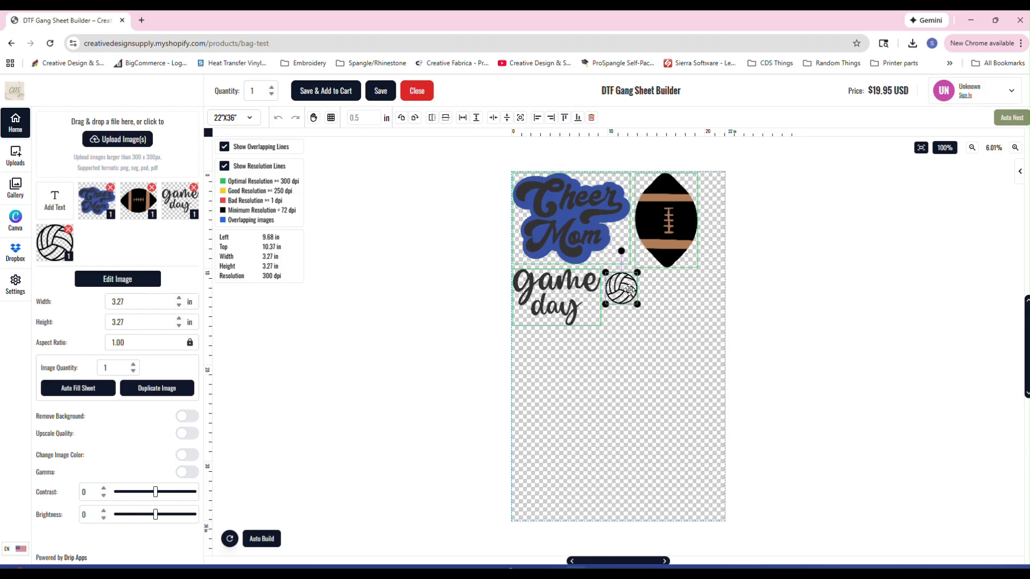
pyautogui.moveTo(625, 289); pyautogui.dragTo(570, 368)
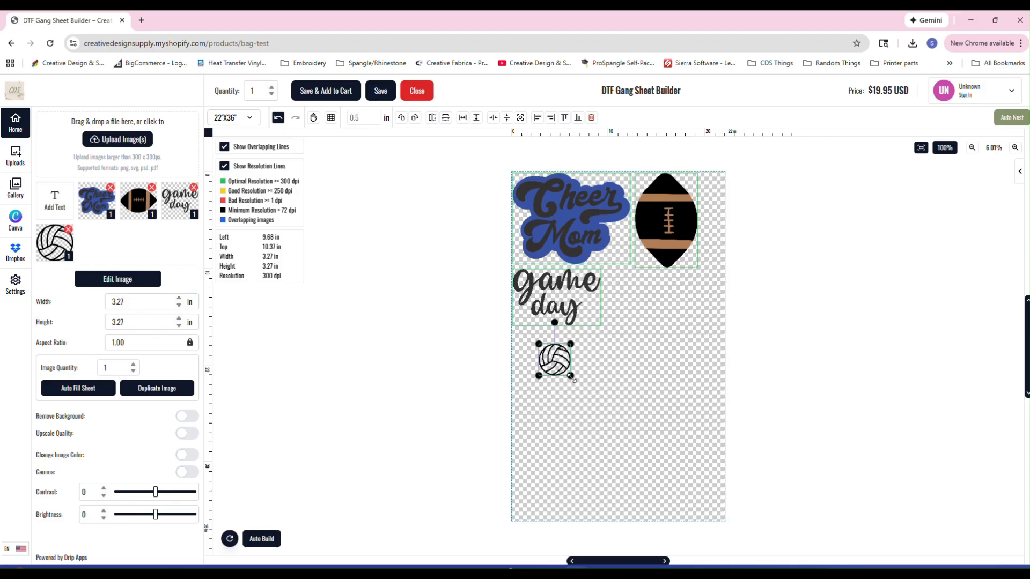
pyautogui.moveTo(571, 375); pyautogui.dragTo(642, 441)
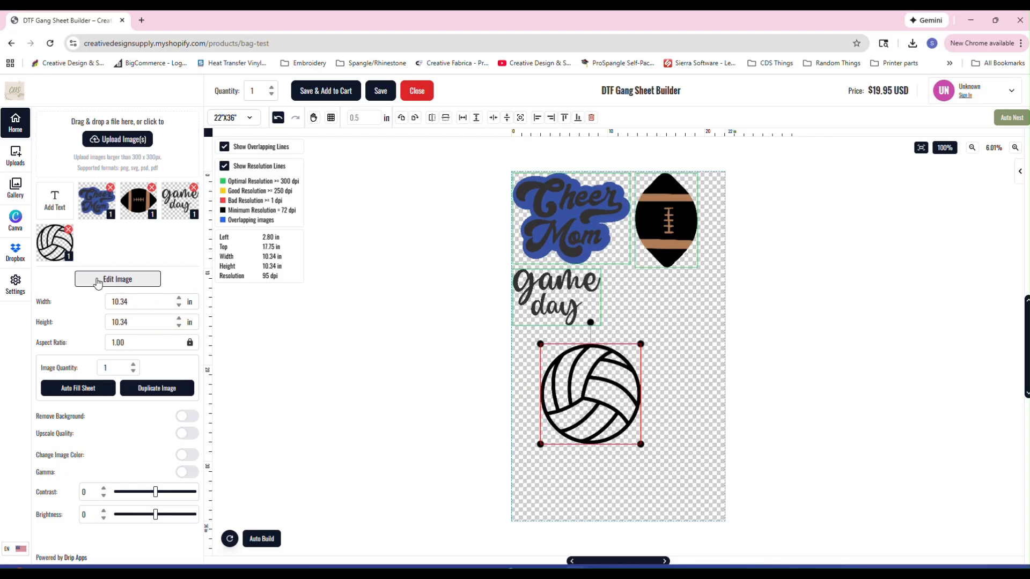
# - Apply Upscale Quality to the volleyball image and move it closer to the Game Day design
pyautogui.click(128, 279)
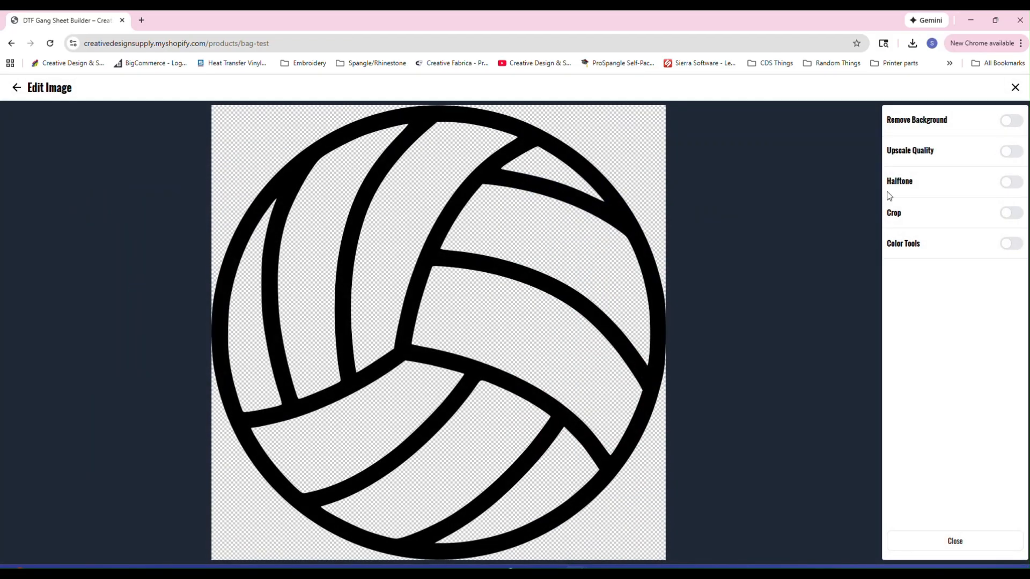
pyautogui.click(1008, 156)
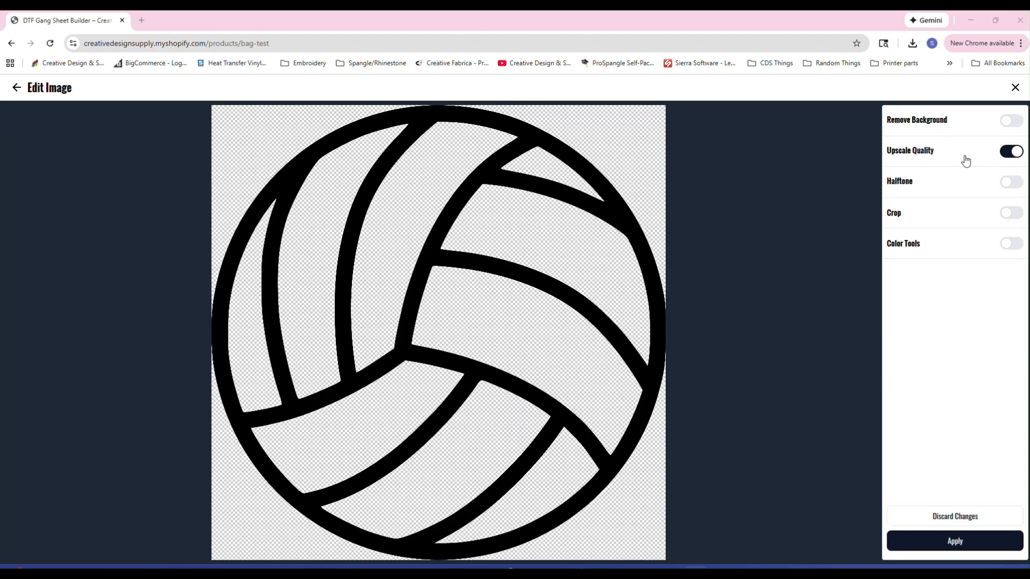
pyautogui.click(955, 542)
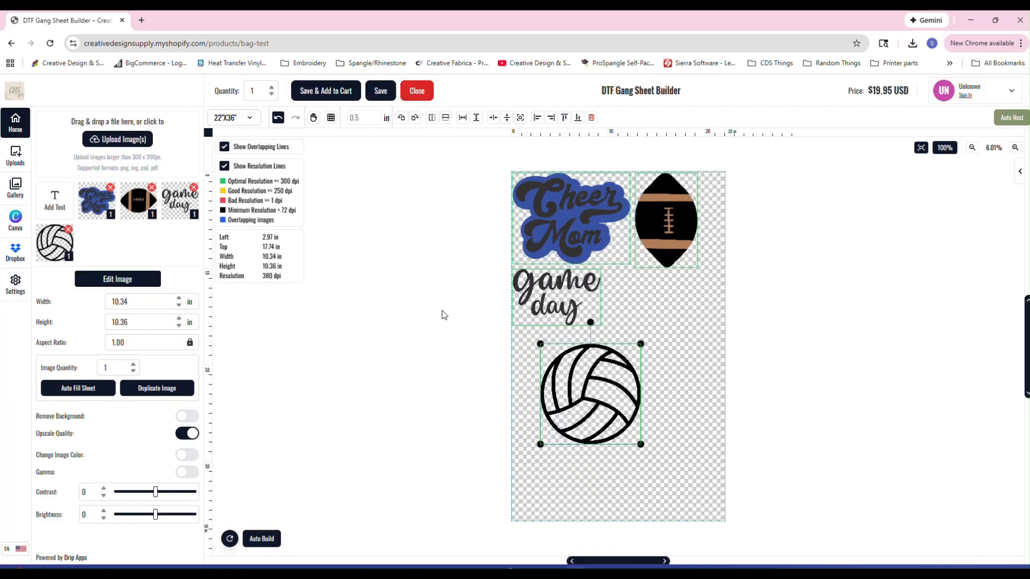
pyautogui.moveTo(593, 416); pyautogui.dragTo(569, 404)
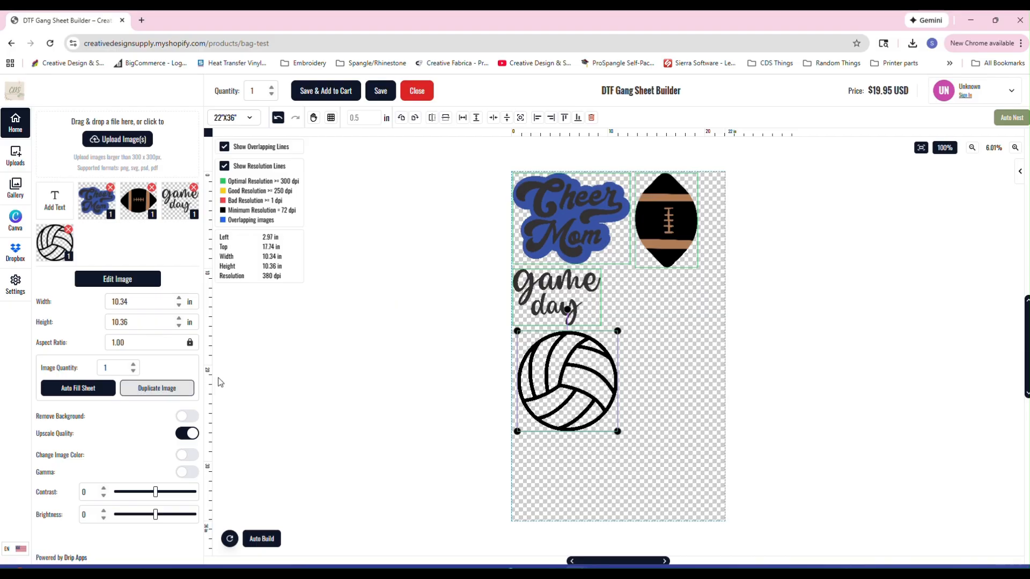
# - Set the Cheer Mom design's width to 11 in
pyautogui.click(568, 283)
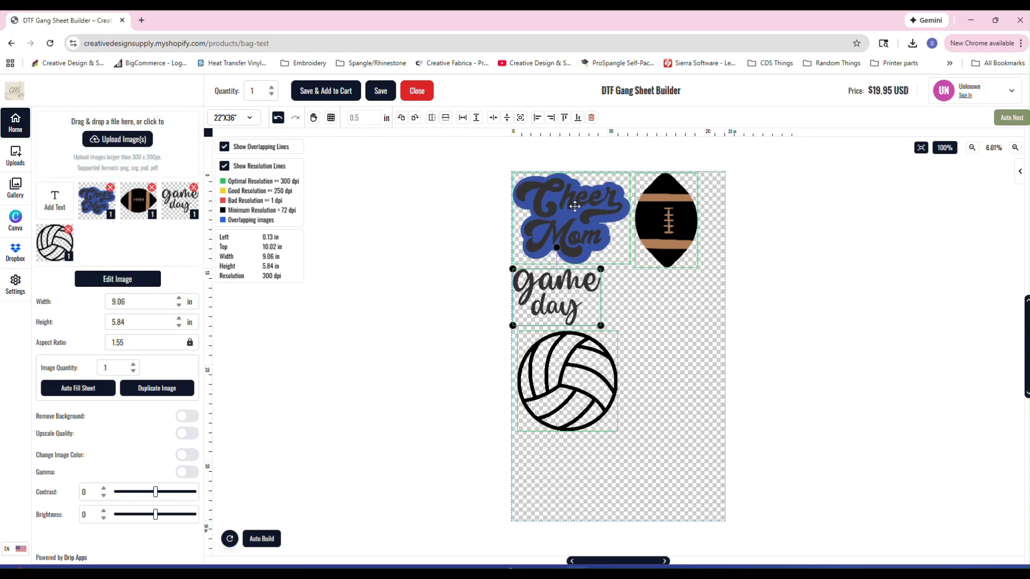
pyautogui.click(558, 219)
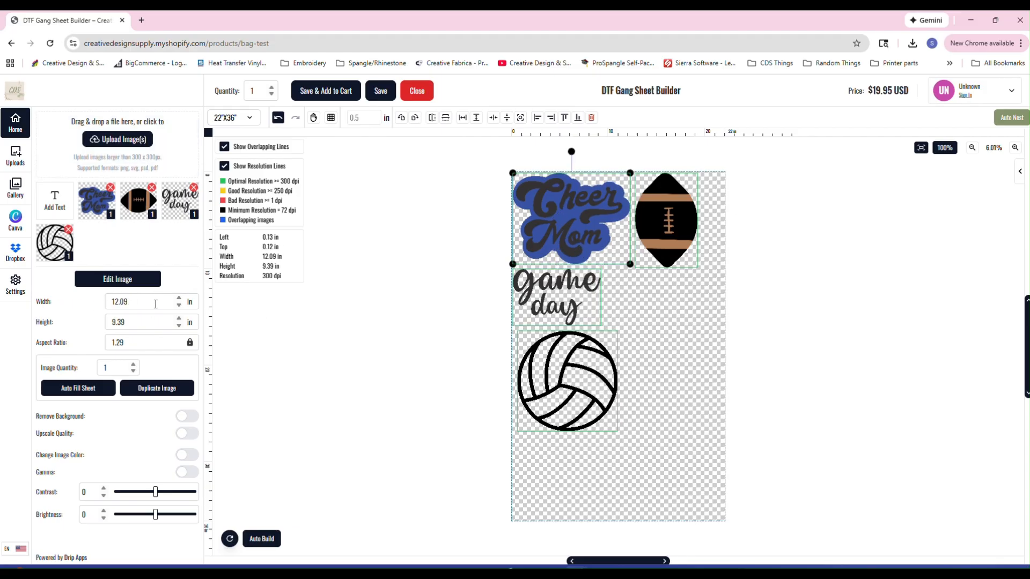
pyautogui.moveTo(155, 305); pyautogui.dragTo(99, 307)
pyautogui.write('11')
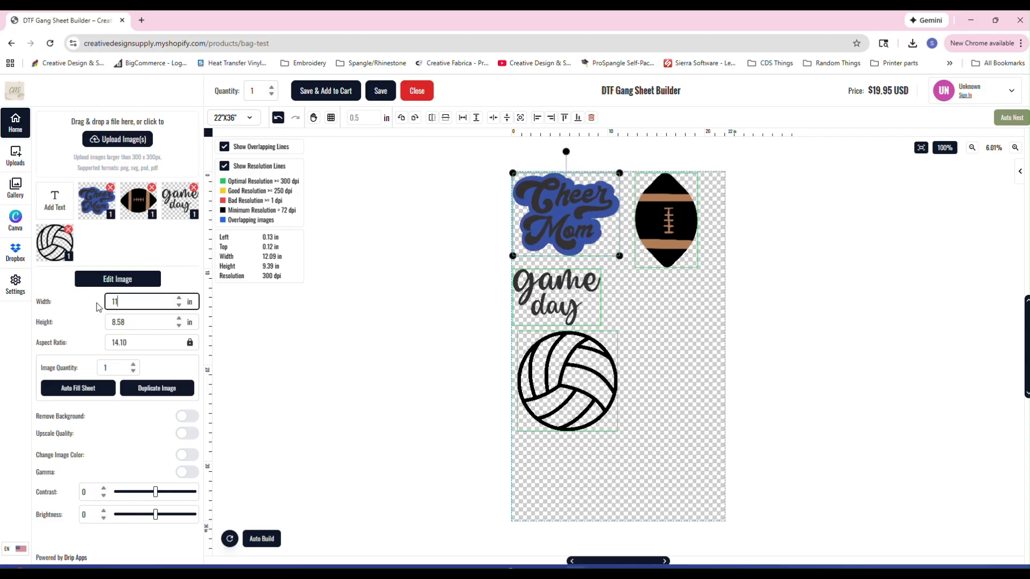
# - Set the football image's height to 10 in and move it fully inside the sheet beside the Cheer Mom design
pyautogui.click(670, 235)
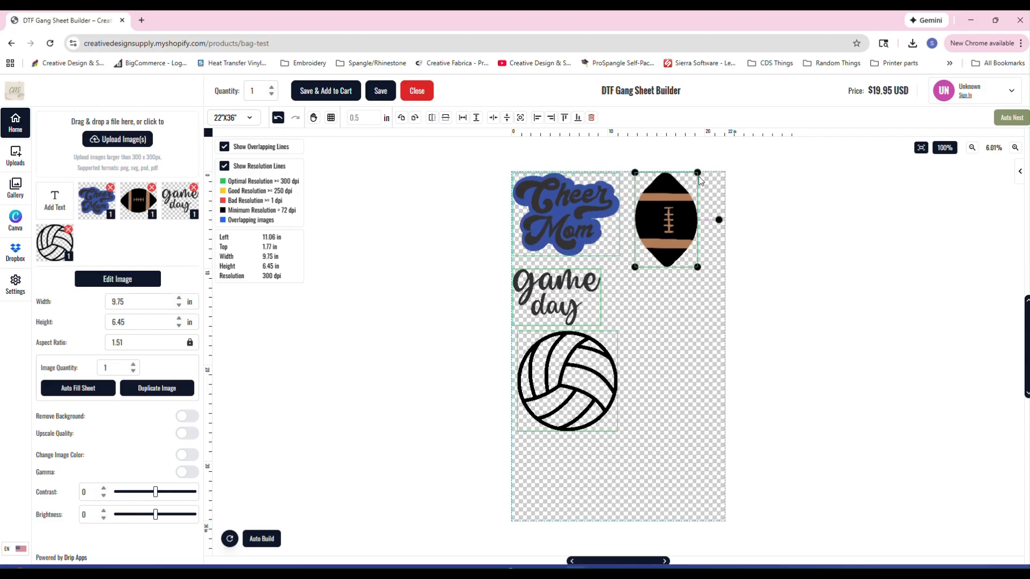
pyautogui.moveTo(718, 221)
pyautogui.mouseDown()
pyautogui.moveTo(720, 230)
pyautogui.moveTo(669, 168)
pyautogui.moveTo(712, 223)
pyautogui.mouseUp()
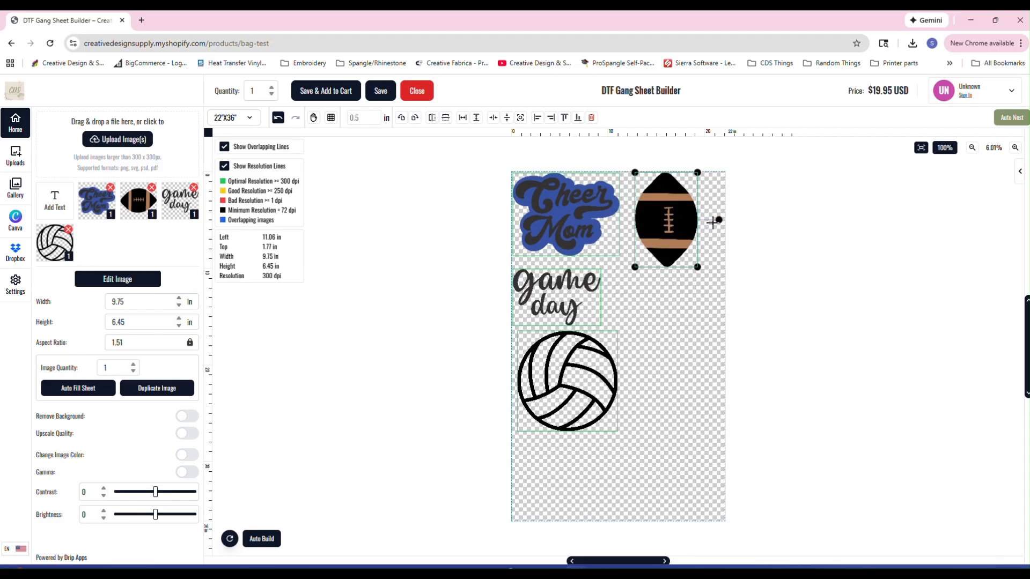
pyautogui.doubleClick(128, 320)
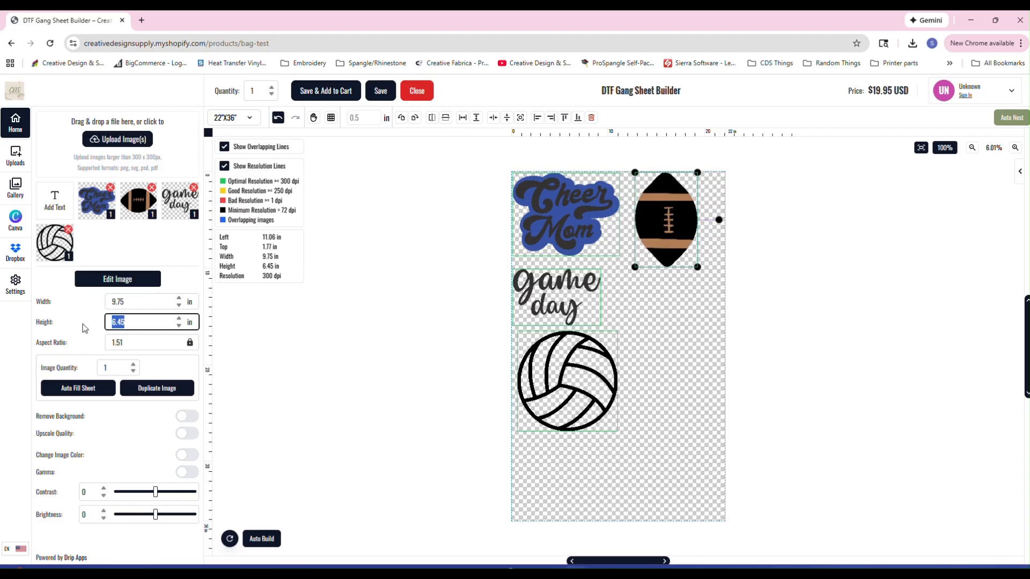
pyautogui.write('10')
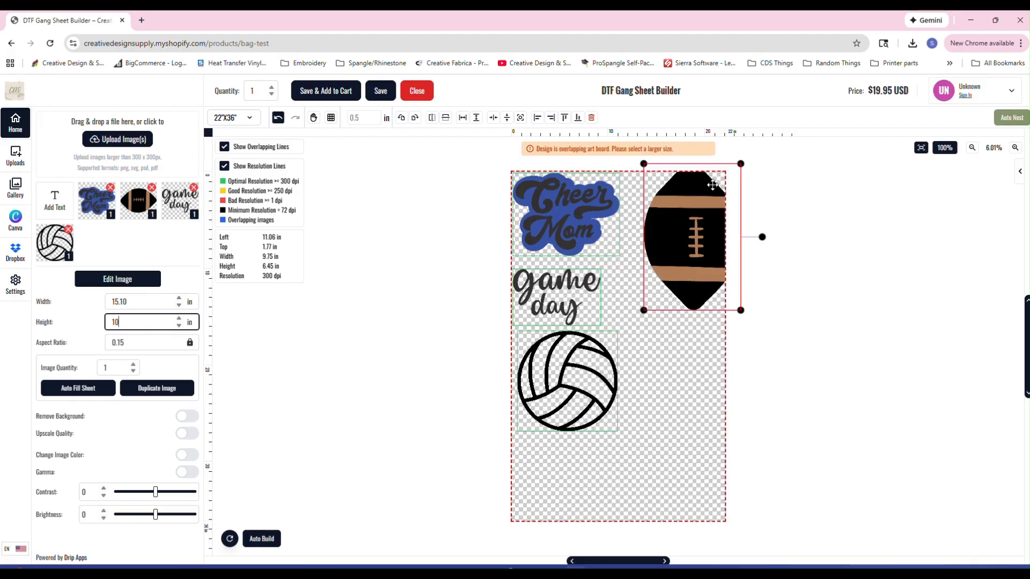
pyautogui.moveTo(702, 232); pyautogui.dragTo(686, 249)
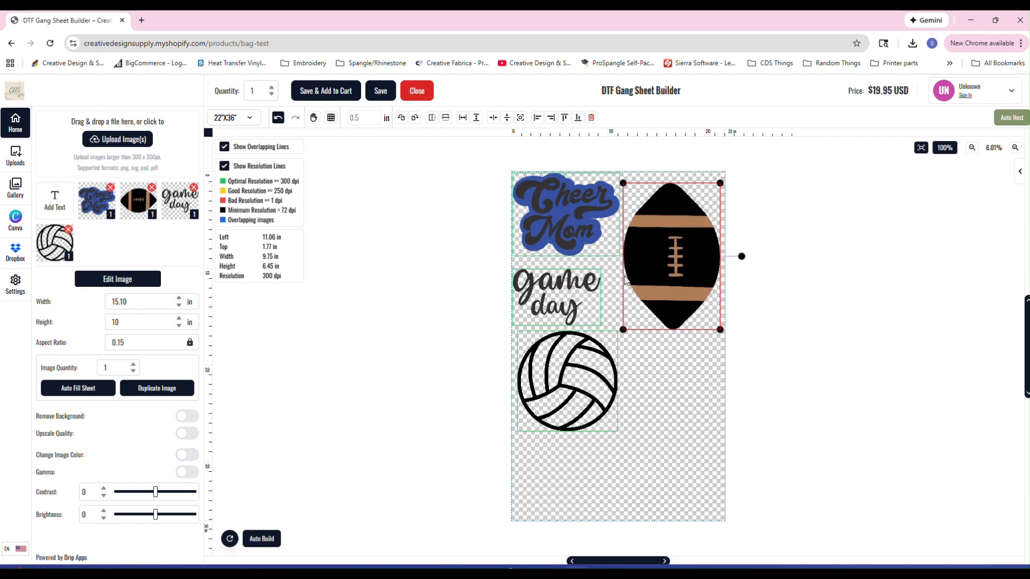
pyautogui.click(677, 381)
pyautogui.click(680, 265)
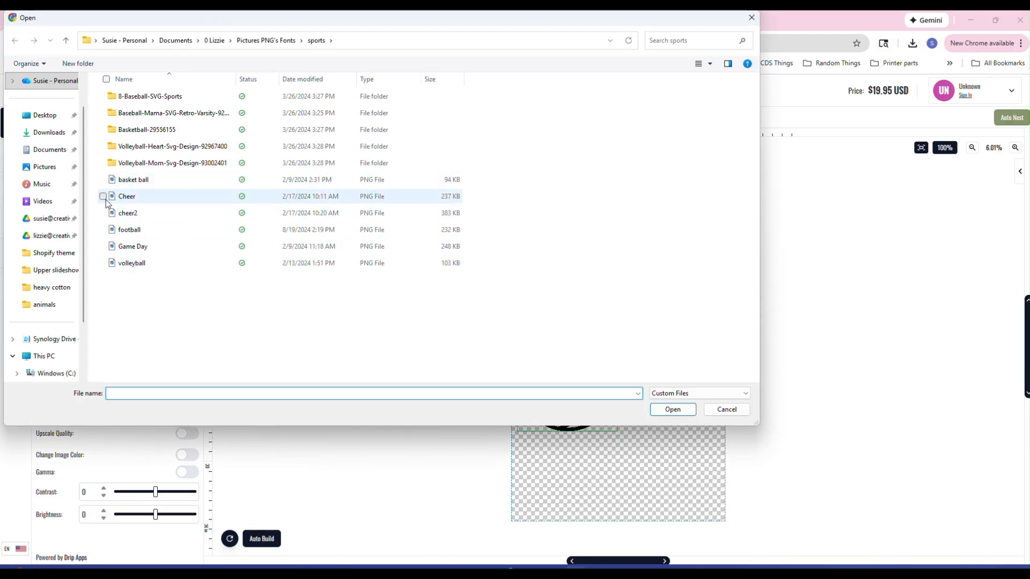
# - Upload the Cheer image from the sports folder and place it on the gang sheet
pyautogui.click(105, 196)
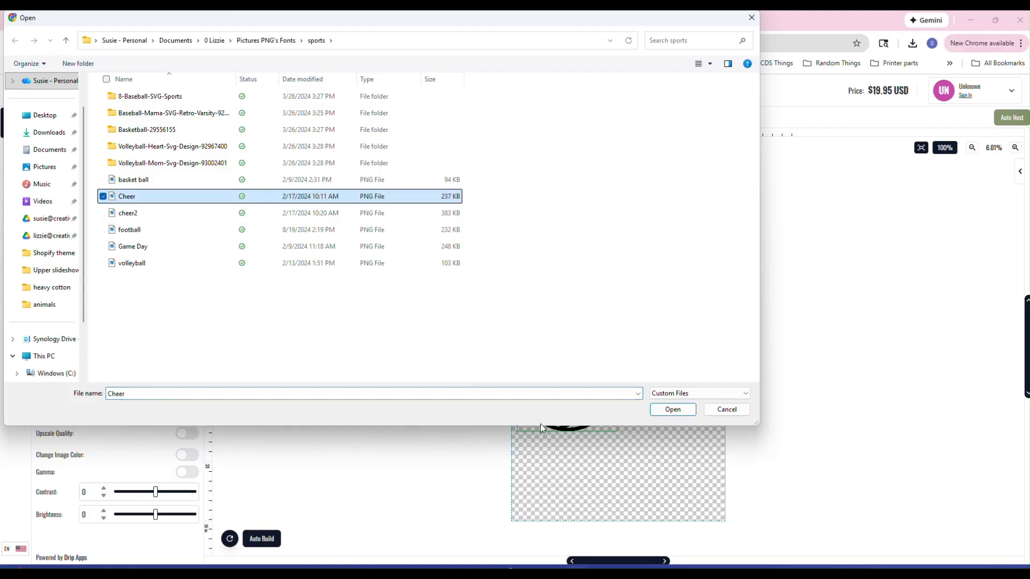
pyautogui.click(671, 410)
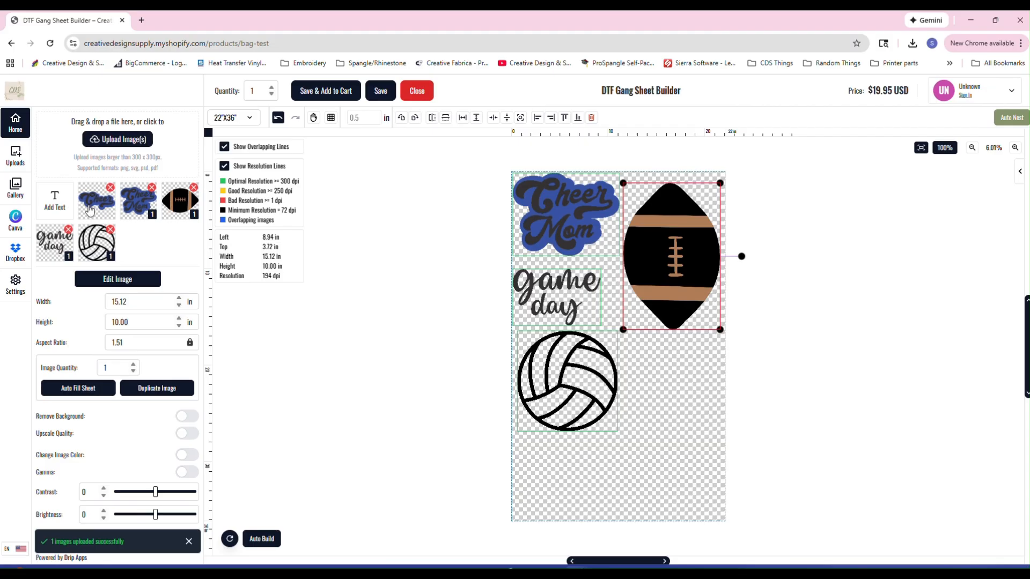
pyautogui.click(90, 210)
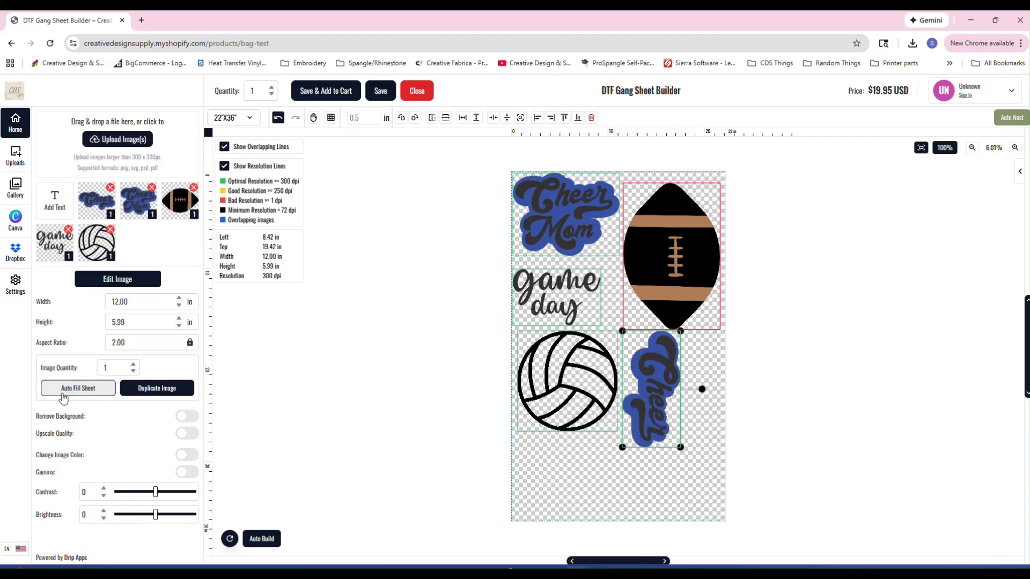
# - Try auto-filling the sheet with the Cheer design and decline creating new sheets
pyautogui.click(170, 395)
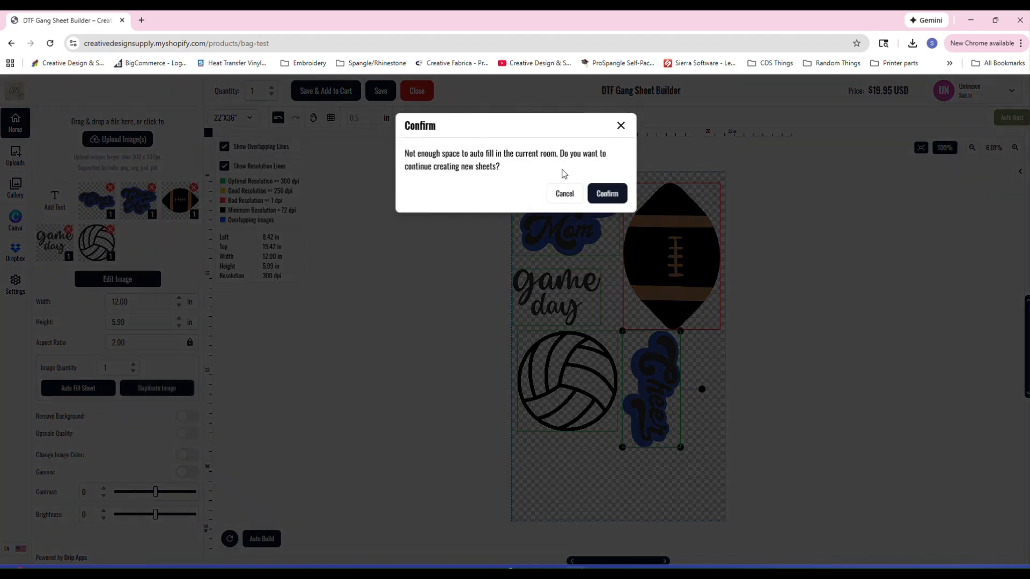
pyautogui.click(570, 197)
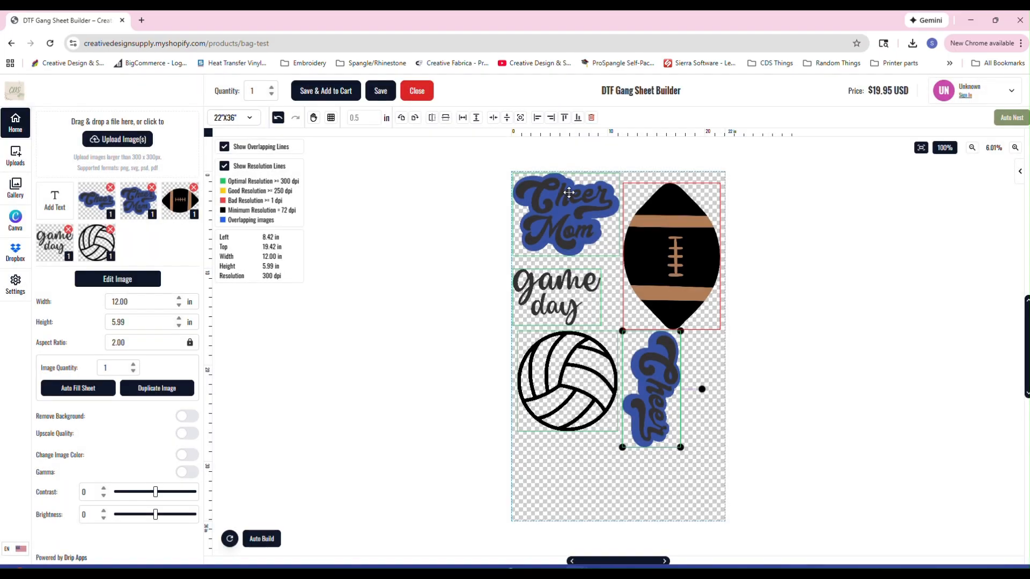
# - Try the 22"X24" sheet size and return the gang sheet to 22"X36"
pyautogui.click(251, 118)
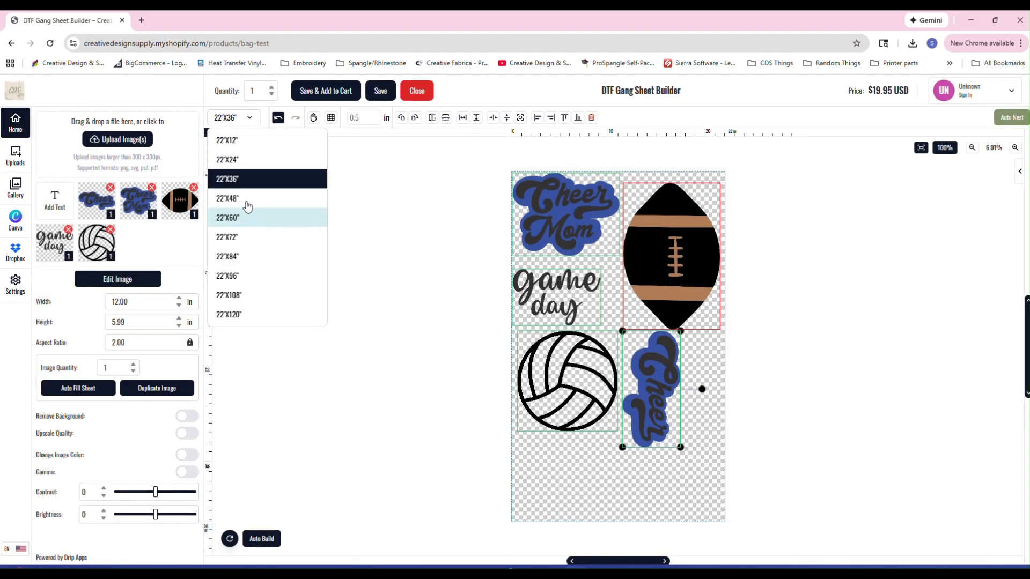
pyautogui.click(234, 161)
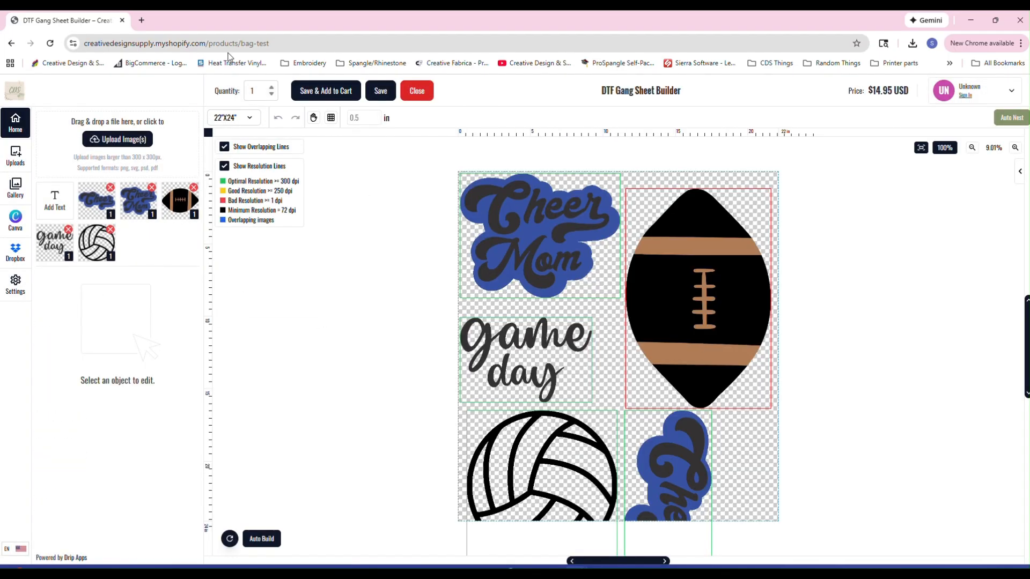
pyautogui.click(245, 121)
pyautogui.click(246, 189)
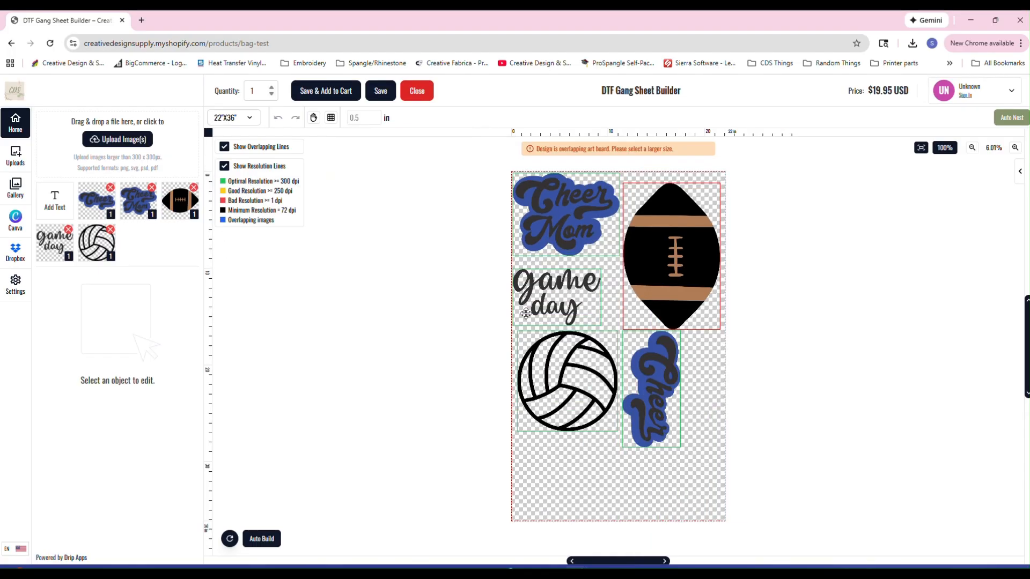
# - Duplicate the Cheer design, placing the copy horizontally below the volleyball and the vertical original in the sheet's lower right area
pyautogui.click(660, 406)
pyautogui.rightClick(660, 392)
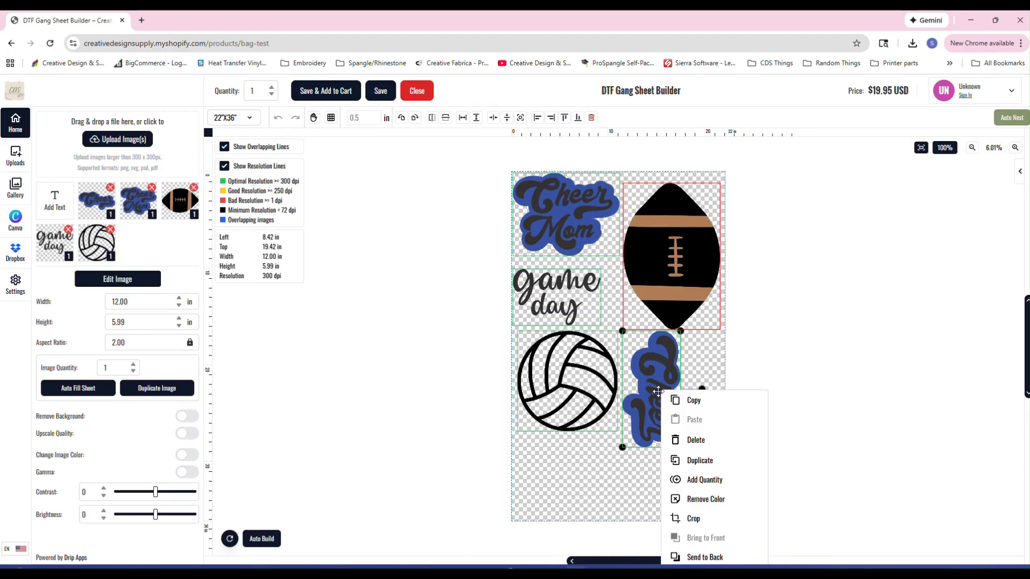
pyautogui.click(697, 462)
pyautogui.moveTo(655, 386); pyautogui.dragTo(625, 413)
pyautogui.moveTo(630, 462); pyautogui.dragTo(584, 477)
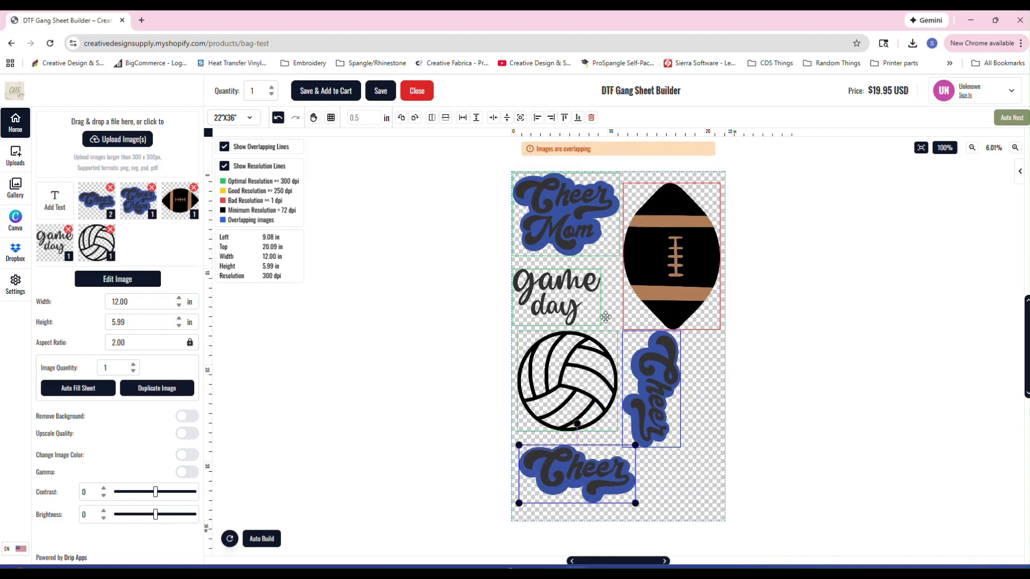
pyautogui.click(668, 399)
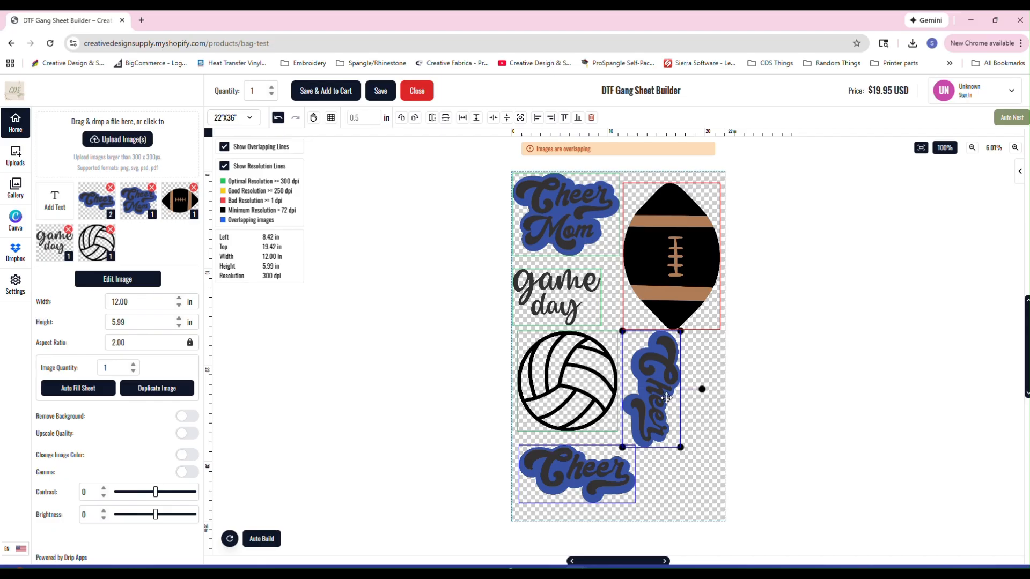
pyautogui.moveTo(667, 398); pyautogui.dragTo(701, 458)
# - Duplicate the volleyball, shrink the copy to about 5.6 in wide and place it beside the original, below the football
pyautogui.click(597, 395)
pyautogui.rightClick(598, 382)
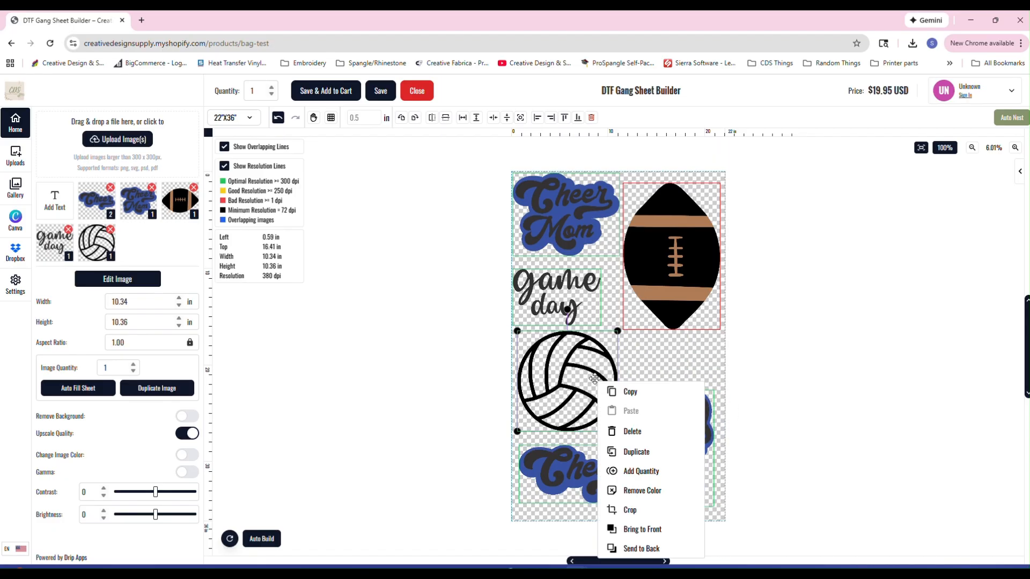
pyautogui.click(636, 453)
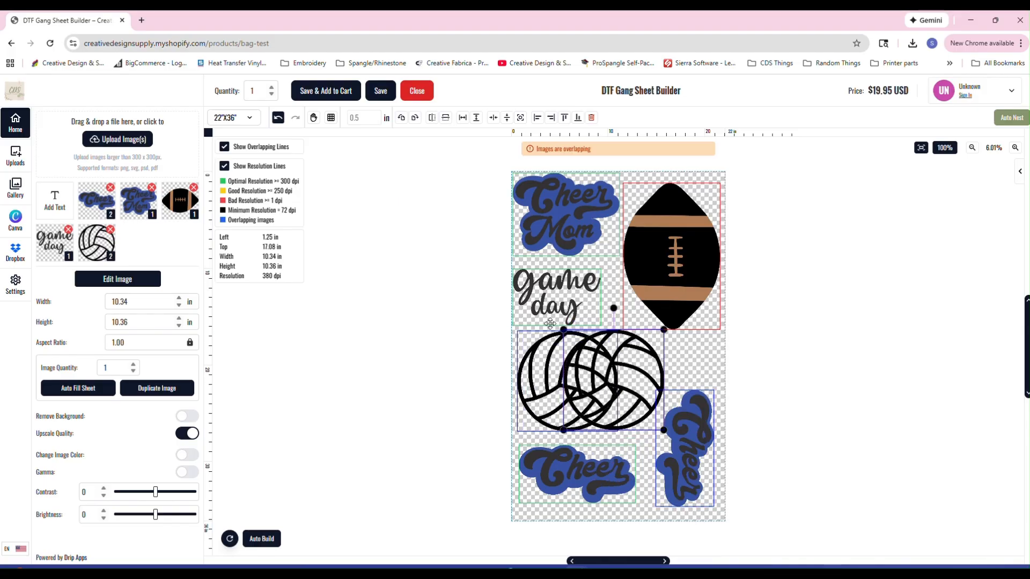
pyautogui.moveTo(563, 331); pyautogui.dragTo(609, 375)
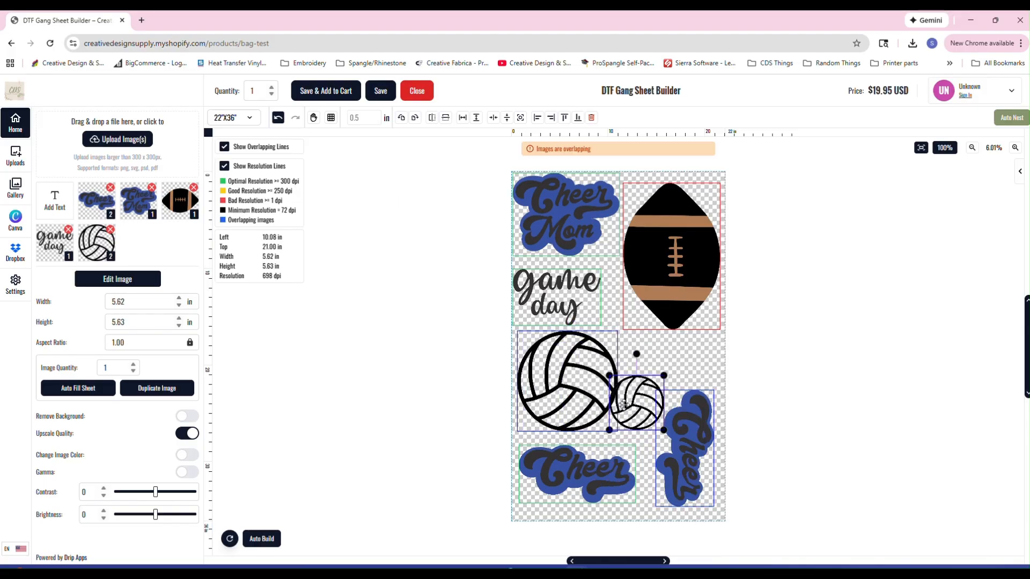
pyautogui.moveTo(635, 415); pyautogui.dragTo(651, 383)
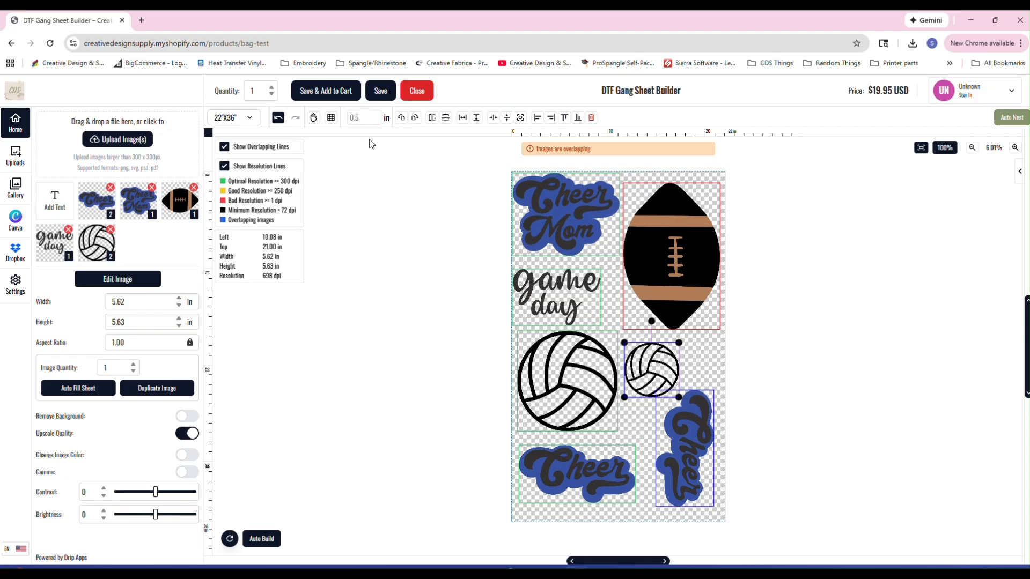
# - Start saving the sheet to the cart with the design name "test", Print Anyway enabled and No for the rush fee
pyautogui.click(324, 91)
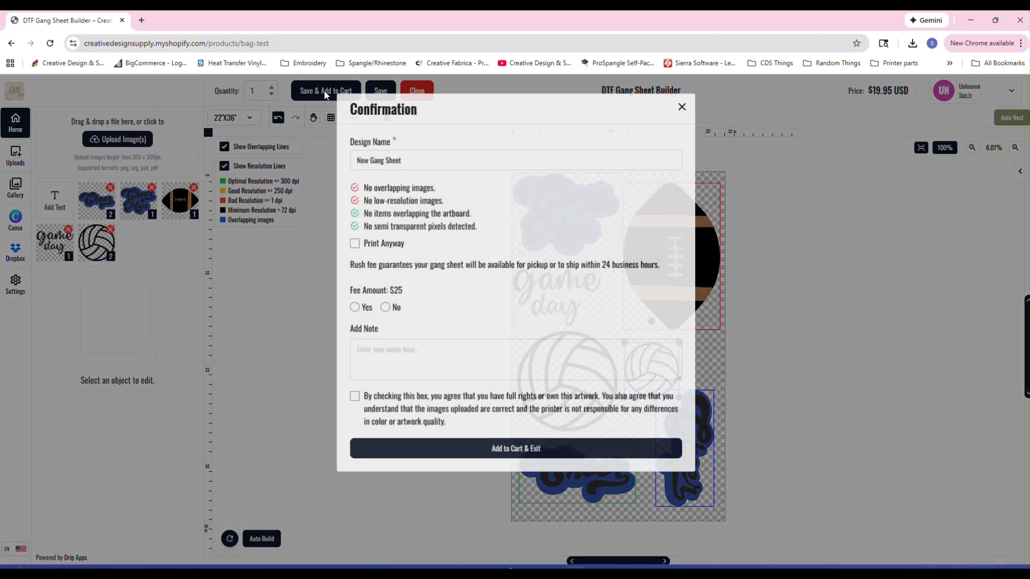
pyautogui.click(407, 159)
pyautogui.moveTo(408, 158); pyautogui.dragTo(361, 156)
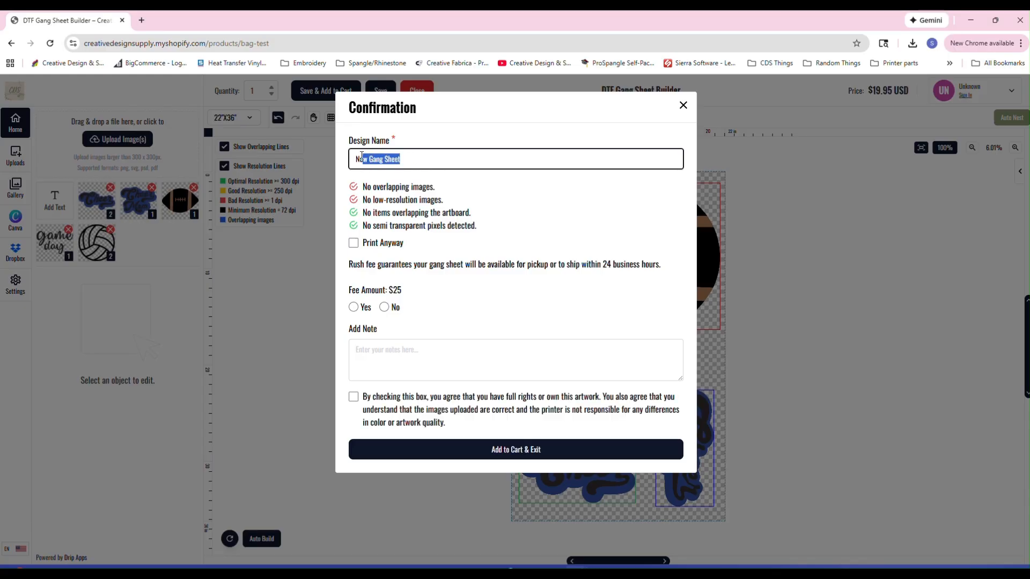
pyautogui.write('test')
pyautogui.click(353, 243)
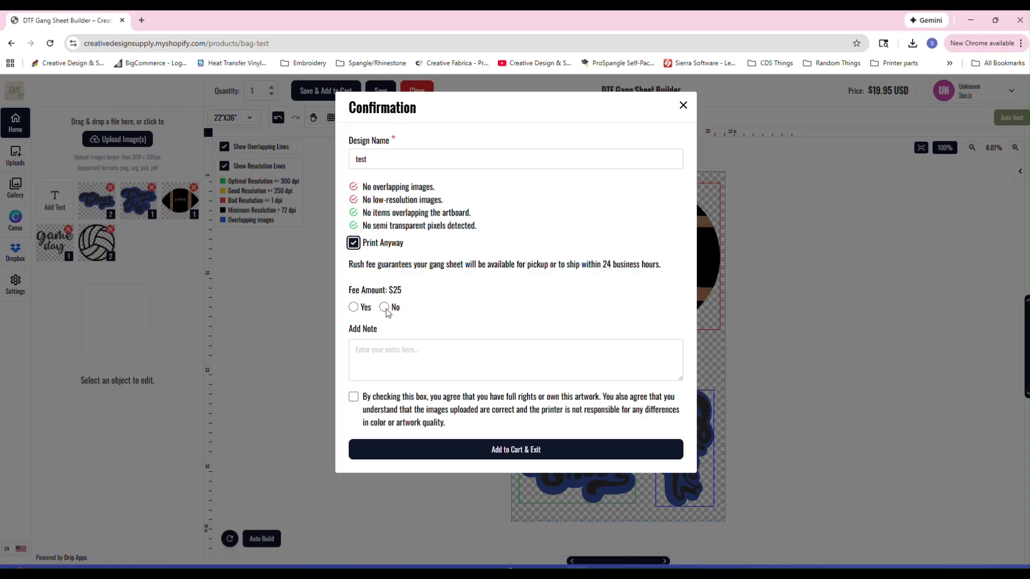
pyautogui.click(385, 308)
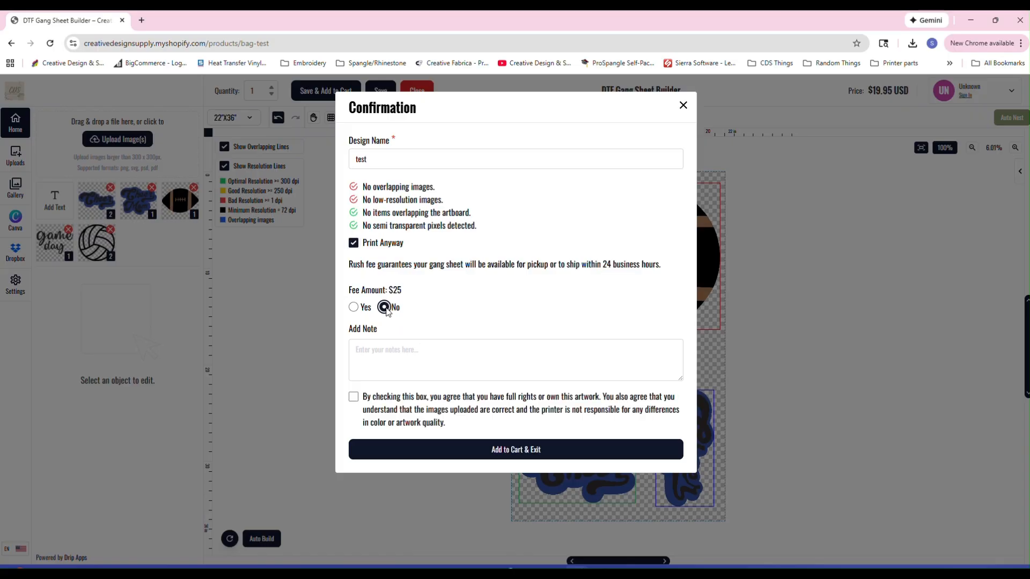
# - Accept the artwork rights agreement and add the gang sheet to the cart
pyautogui.click(357, 400)
pyautogui.click(561, 411)
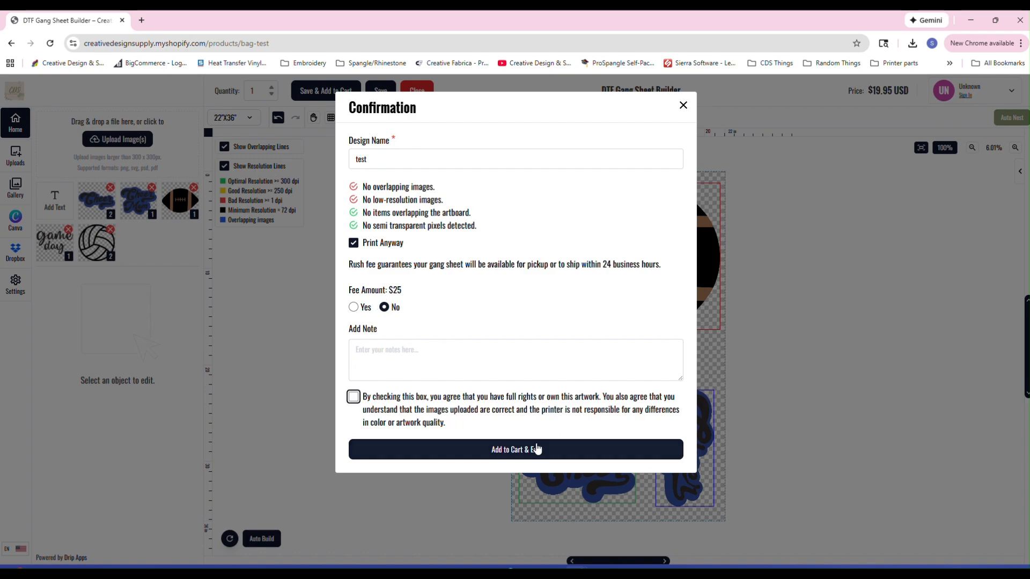
pyautogui.click(354, 398)
pyautogui.click(531, 451)
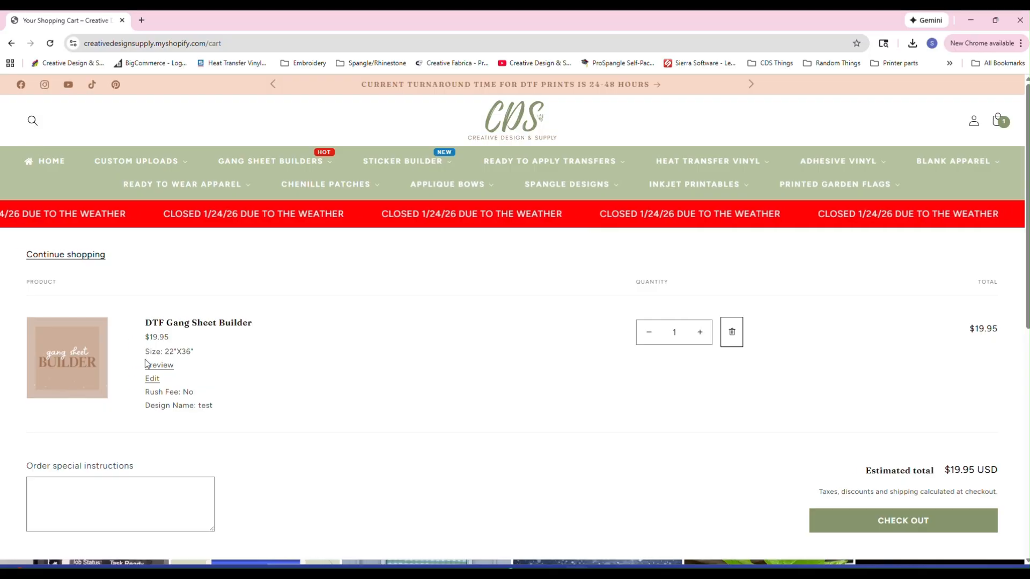
# - Preview the finished gang sheet from the shopping cart and close the preview
pyautogui.click(166, 370)
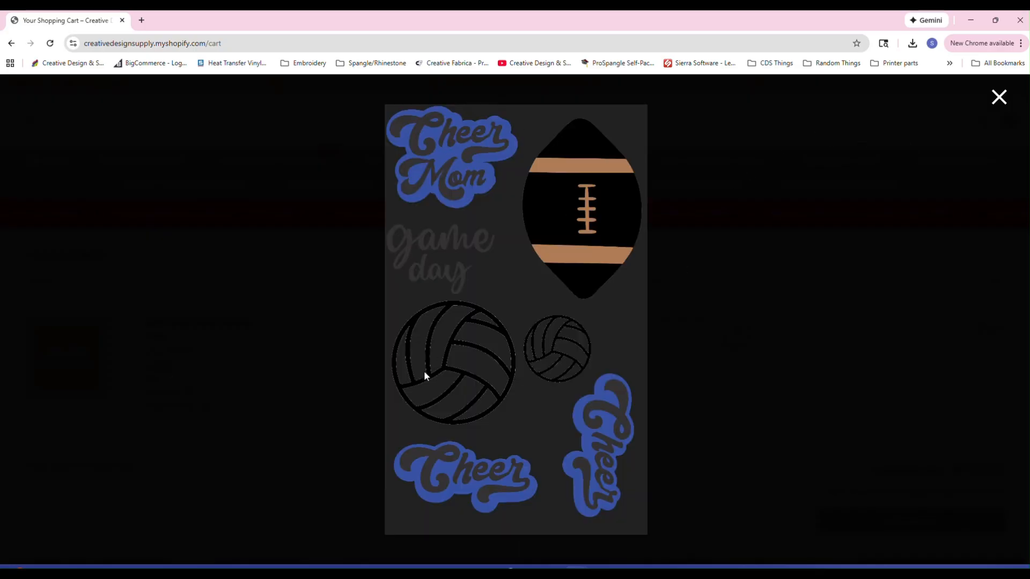
pyautogui.click(999, 99)
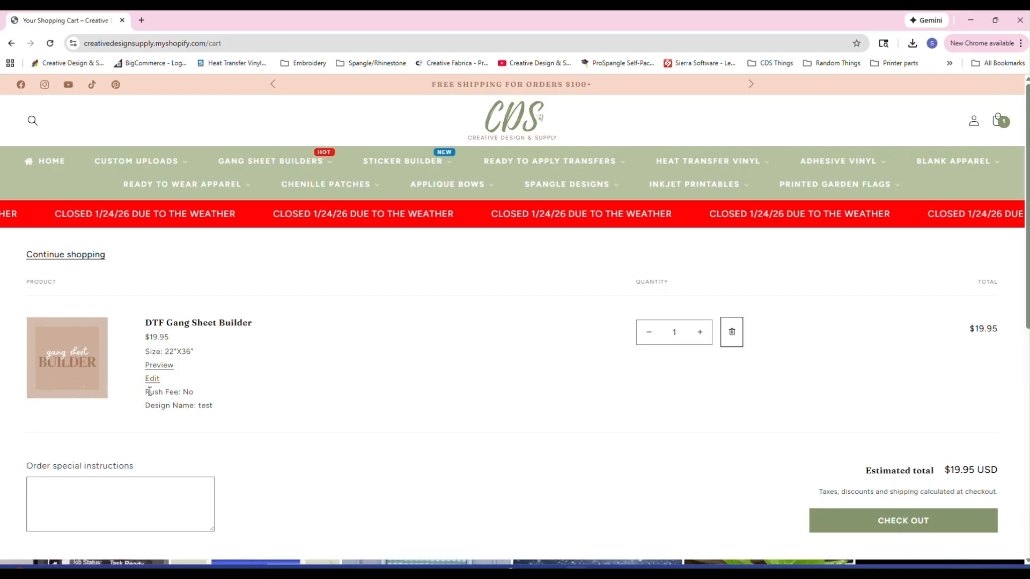
# - Reopen the cart's gang sheet for editing, nudge the large volleyball slightly, and save the design with Print Anyway enabled
pyautogui.click(149, 380)
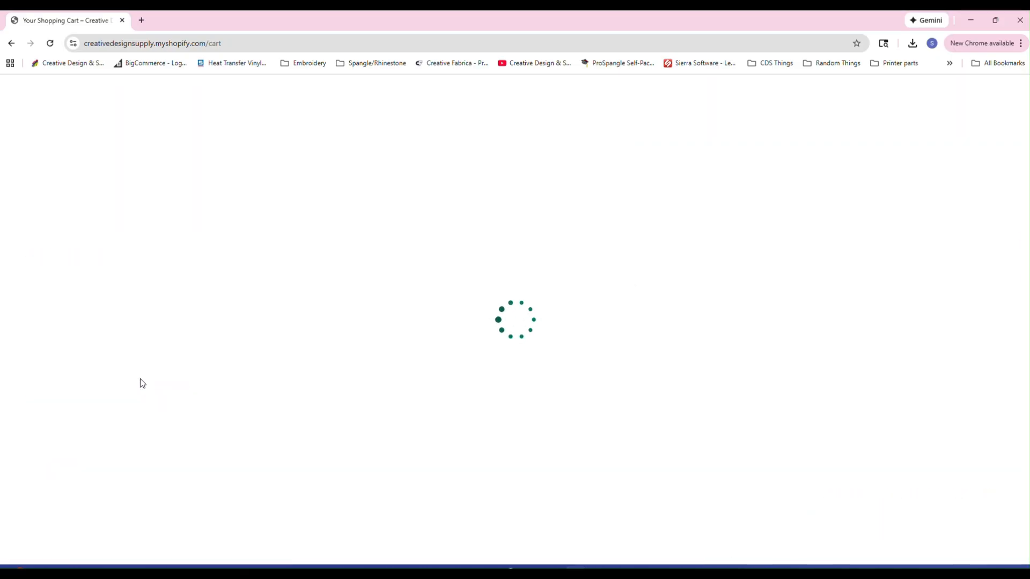
pyautogui.moveTo(576, 381); pyautogui.dragTo(585, 387)
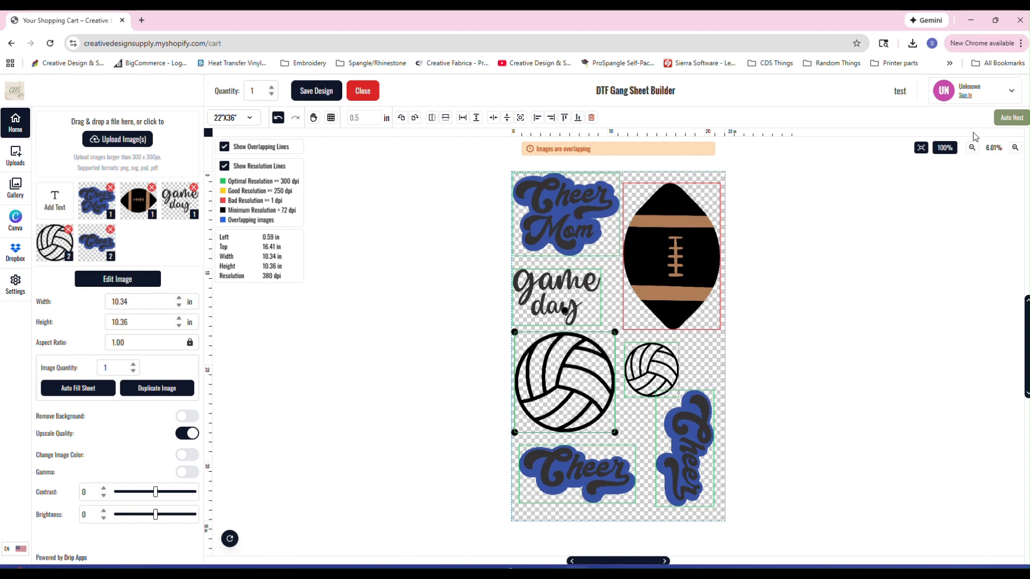
pyautogui.click(328, 95)
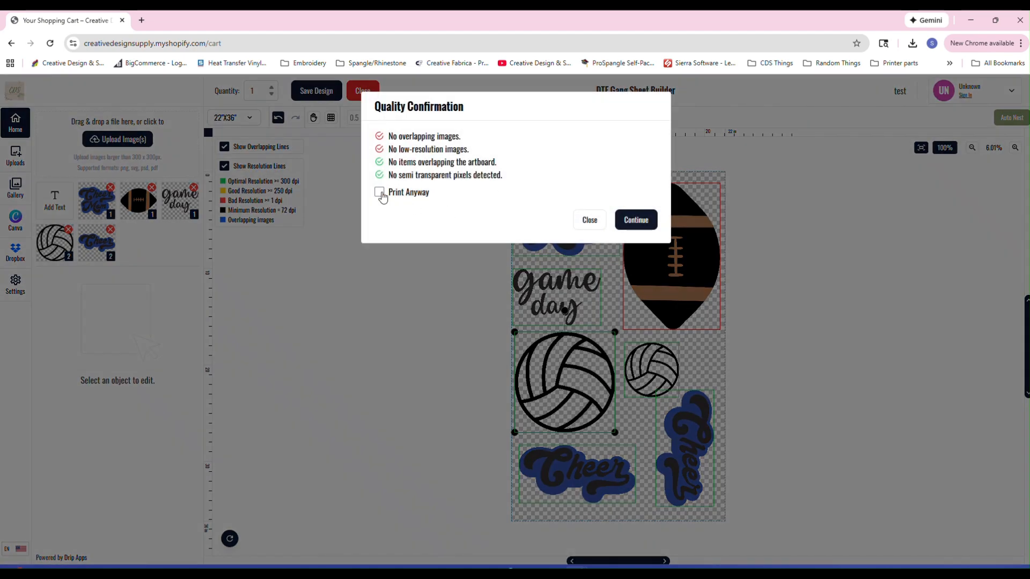
pyautogui.click(381, 194)
pyautogui.click(636, 220)
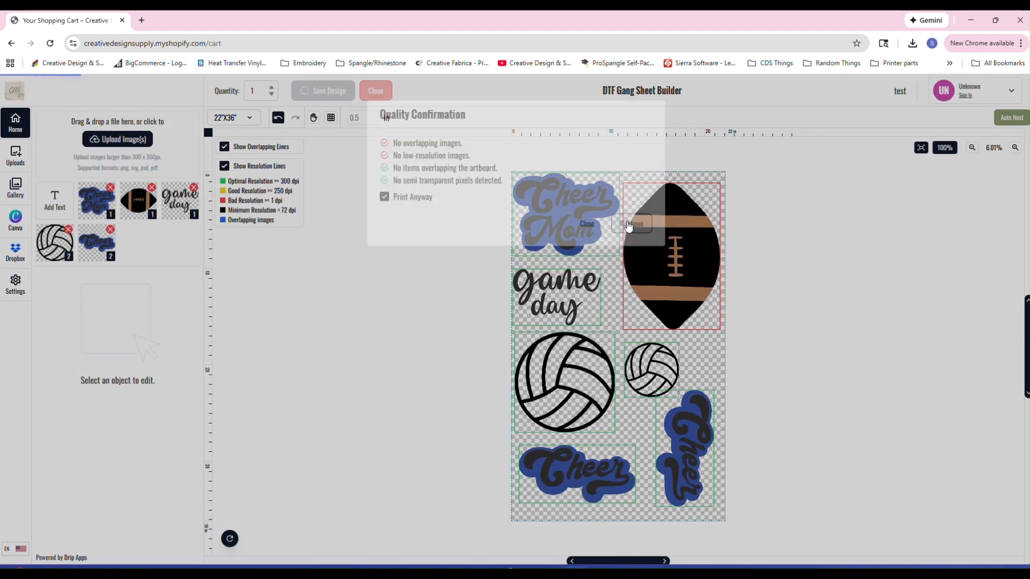
pyautogui.scroll(-2, 878, 415)
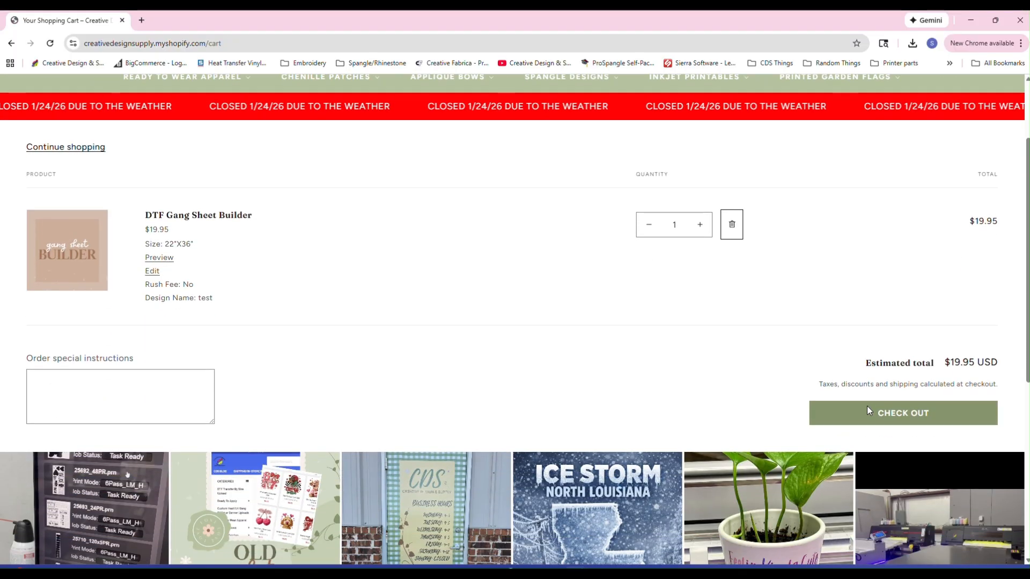